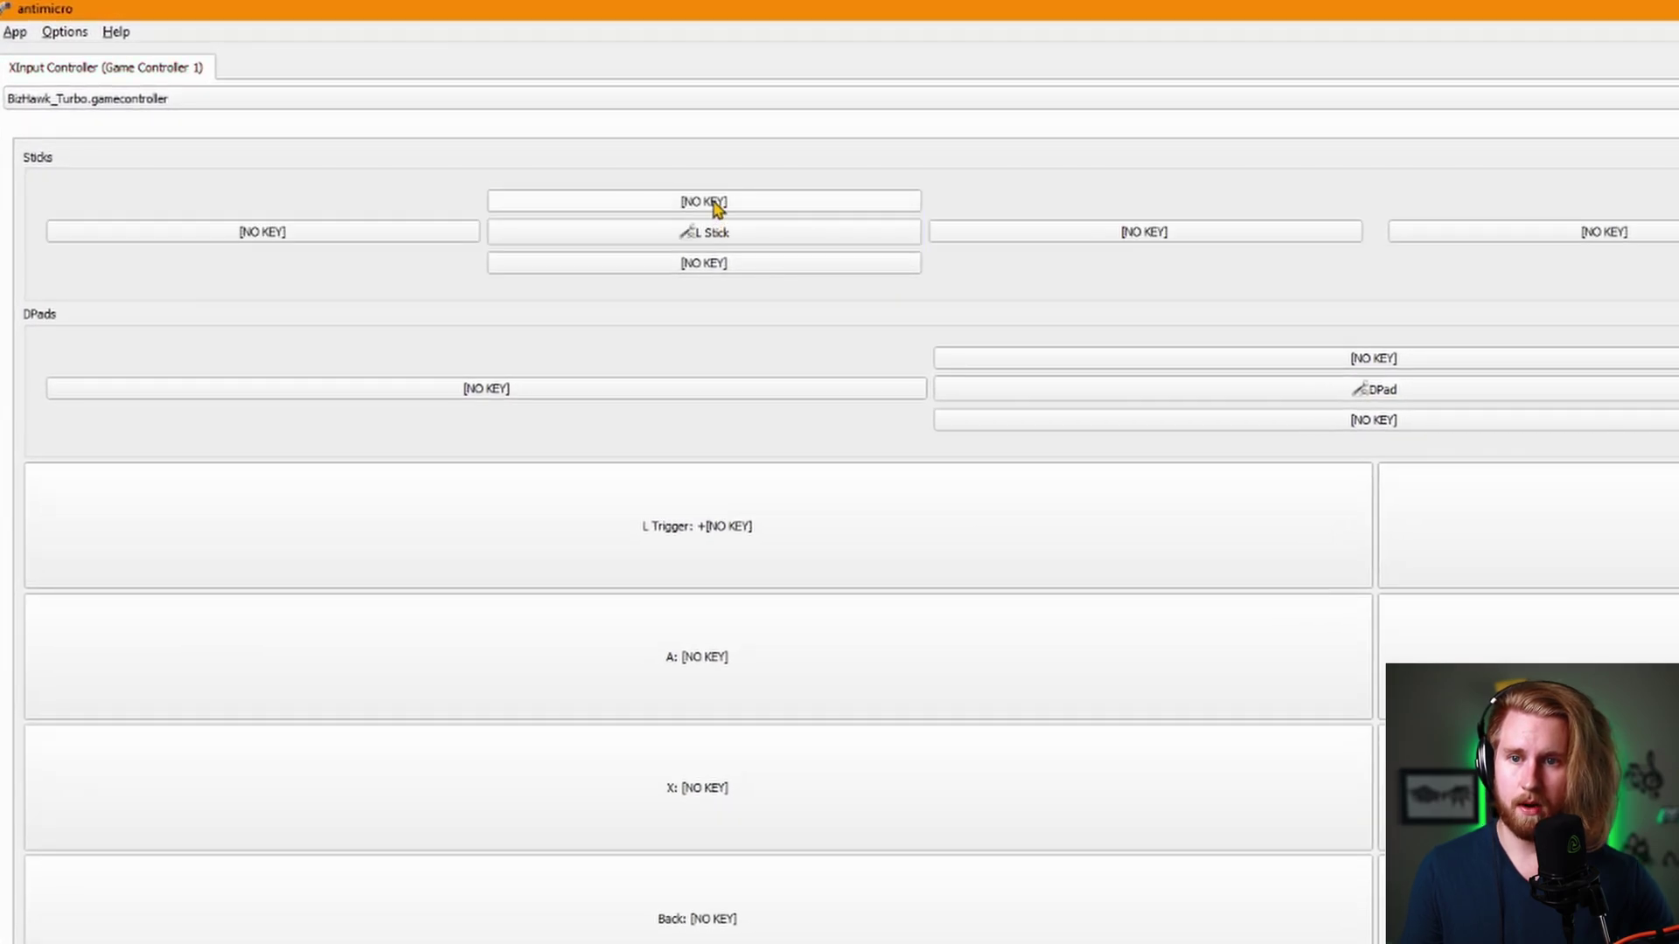
Open the key assignment for the left stick's Up direction, currently [NO KEY].
click(714, 202)
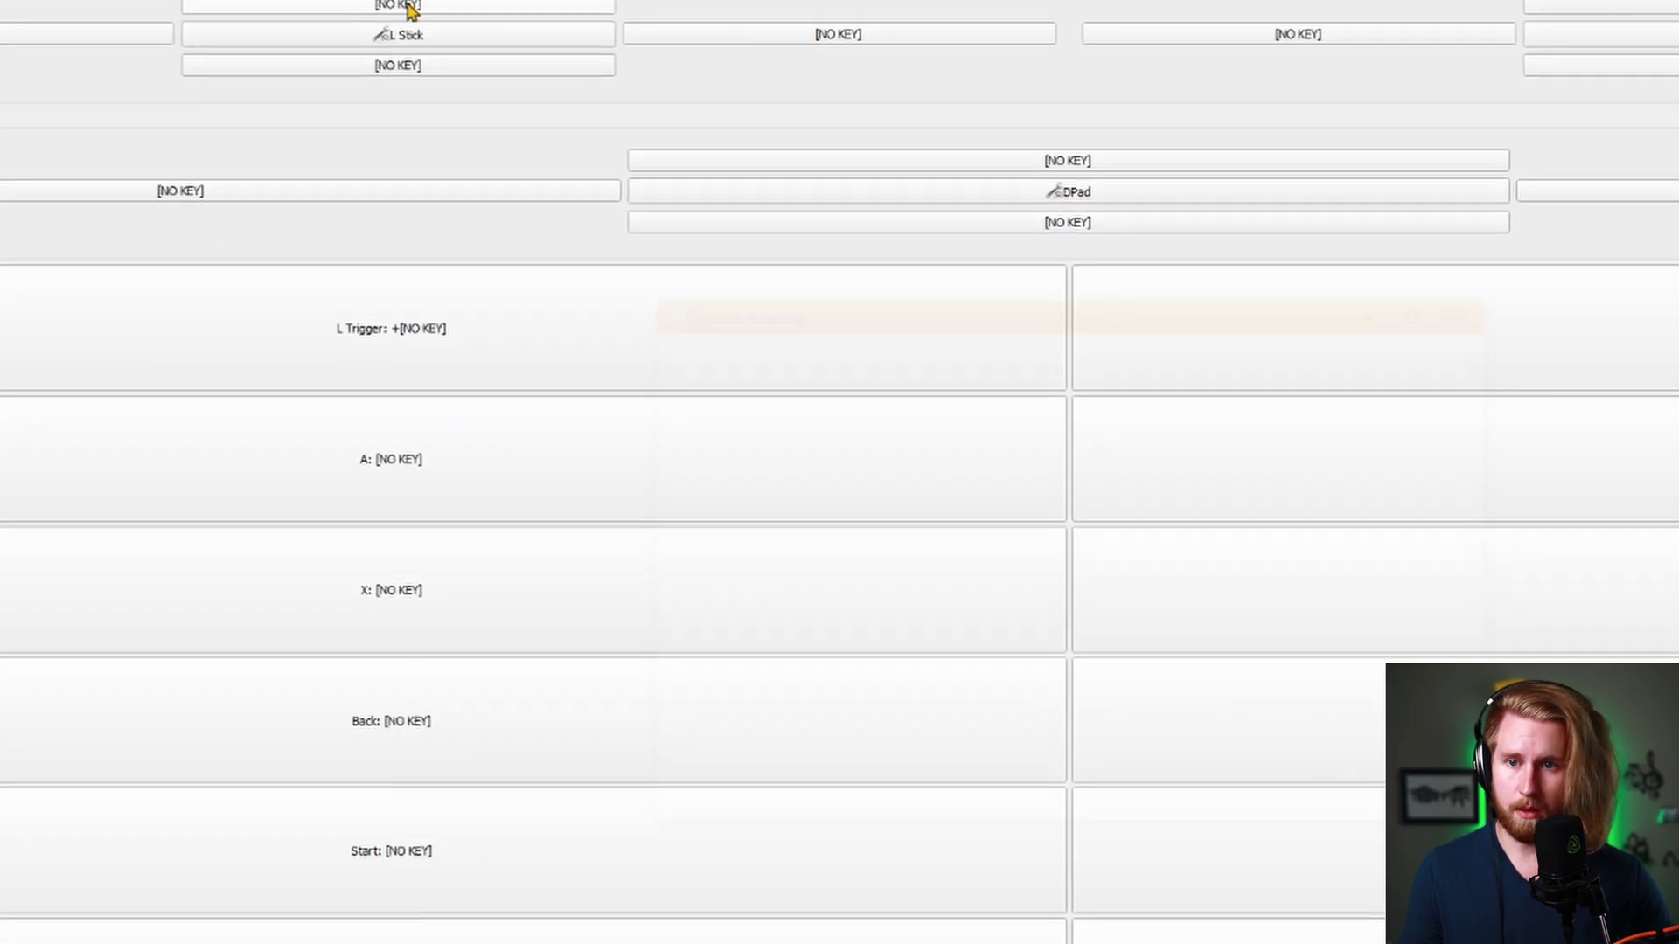
Bind W to the left stick's up direction, test it by typing w's in Notepad, then minimize Notepad.
click(612, 440)
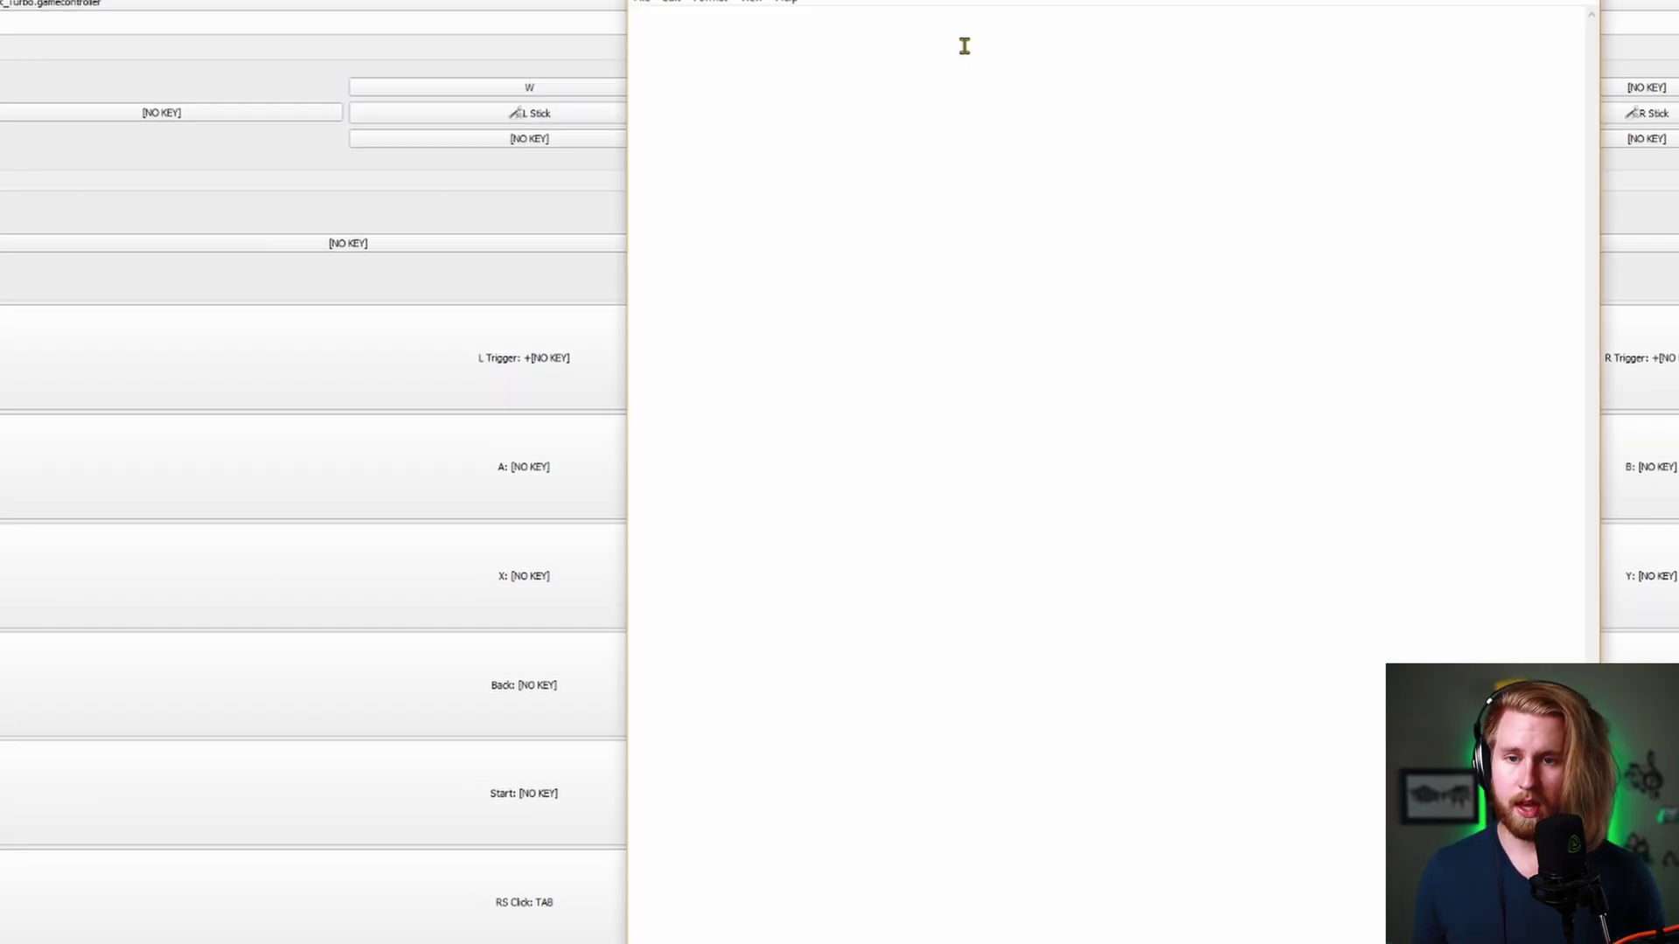
text(w)
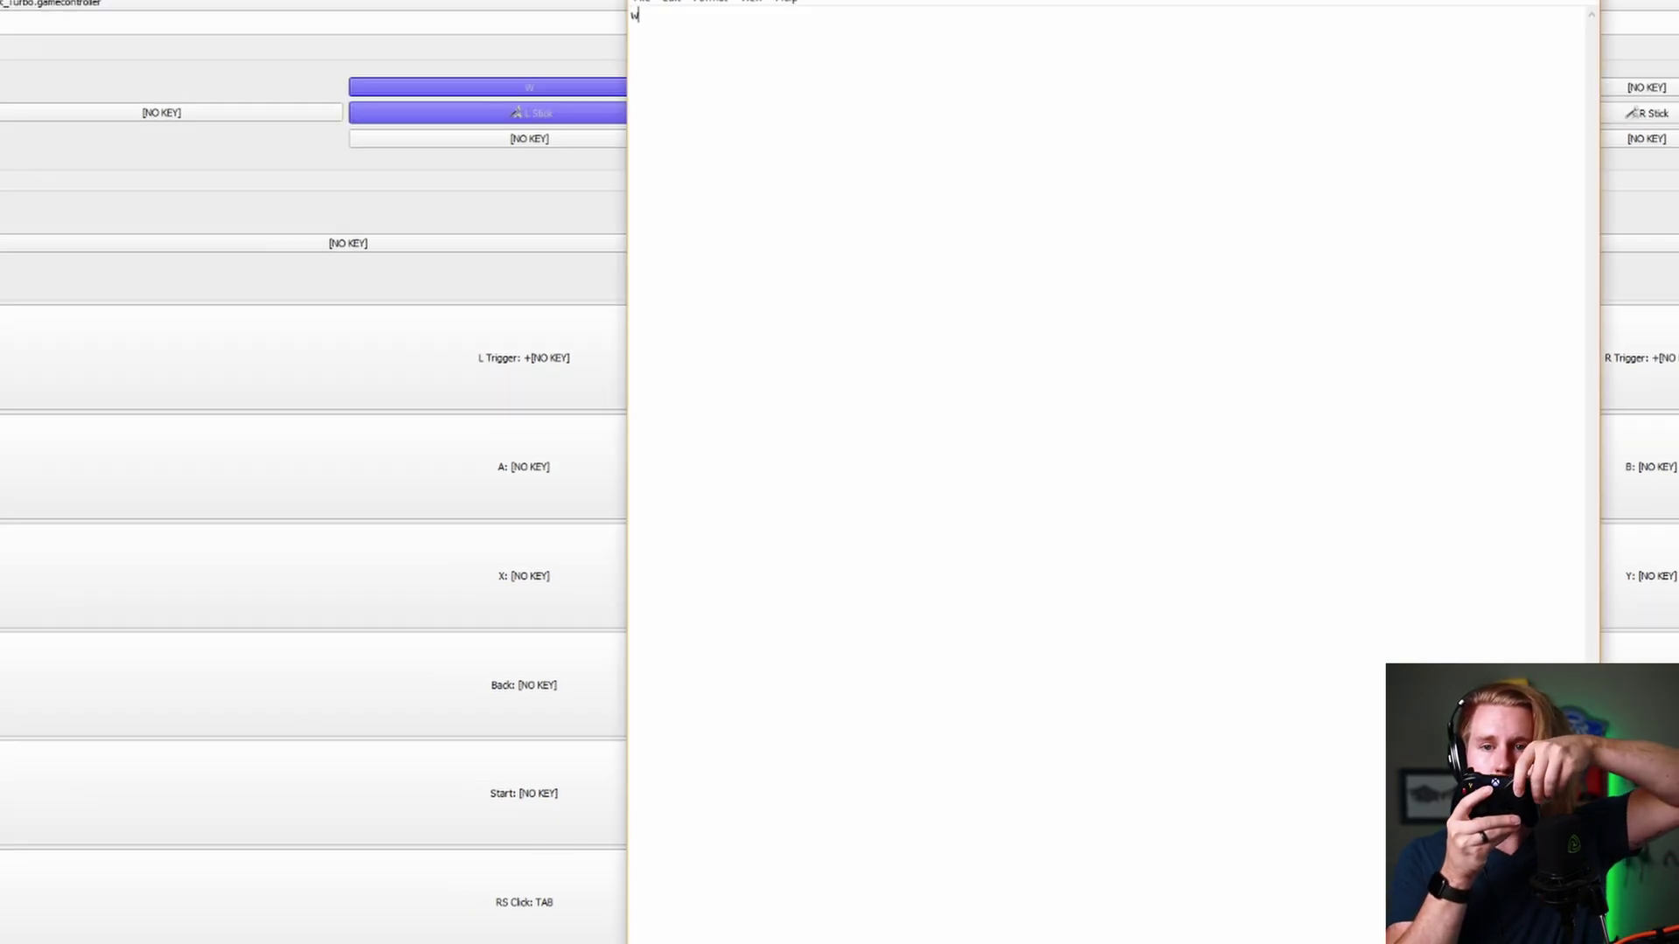
text(wwwwww)
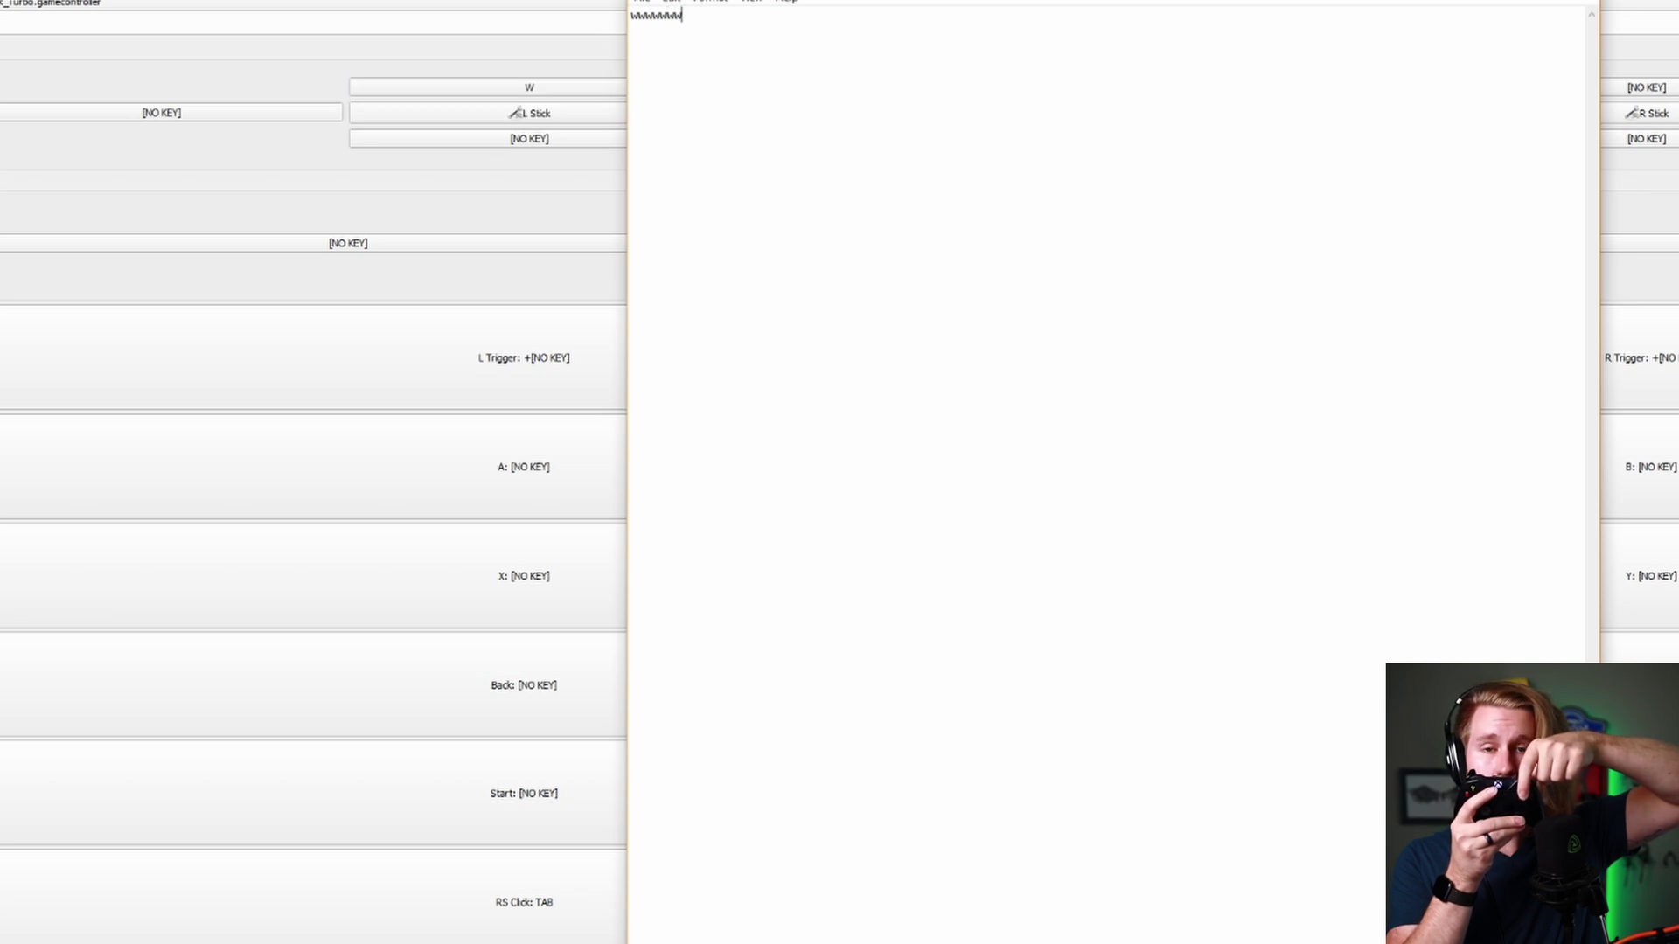
text(wwwwww)
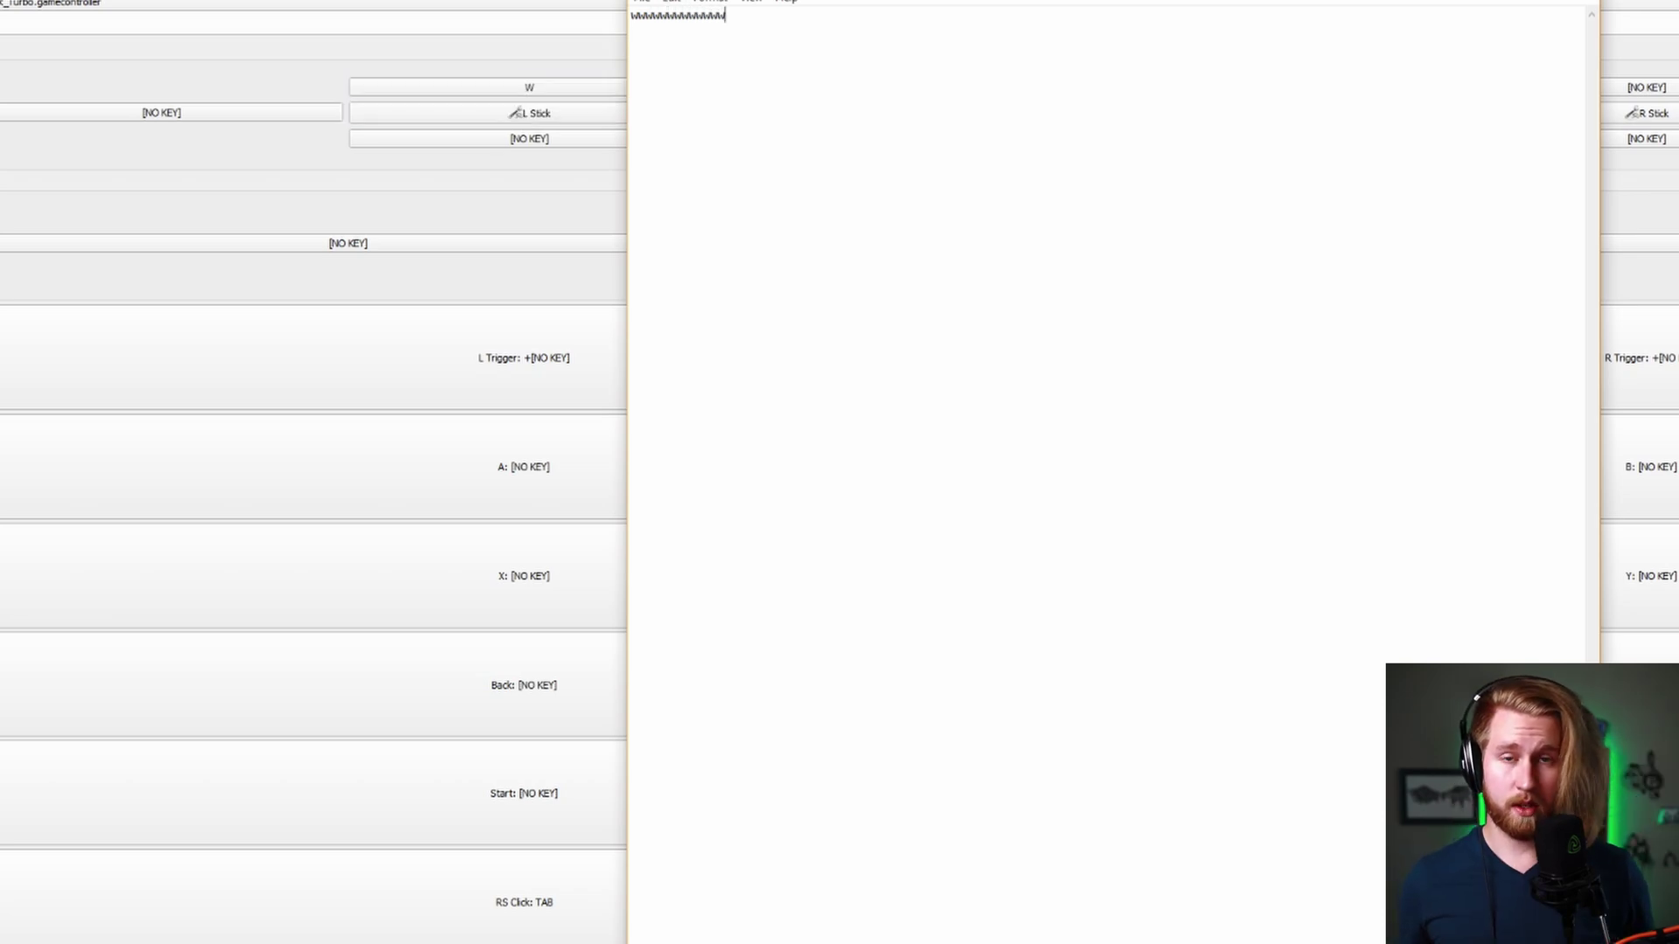
key(alt+Tab)
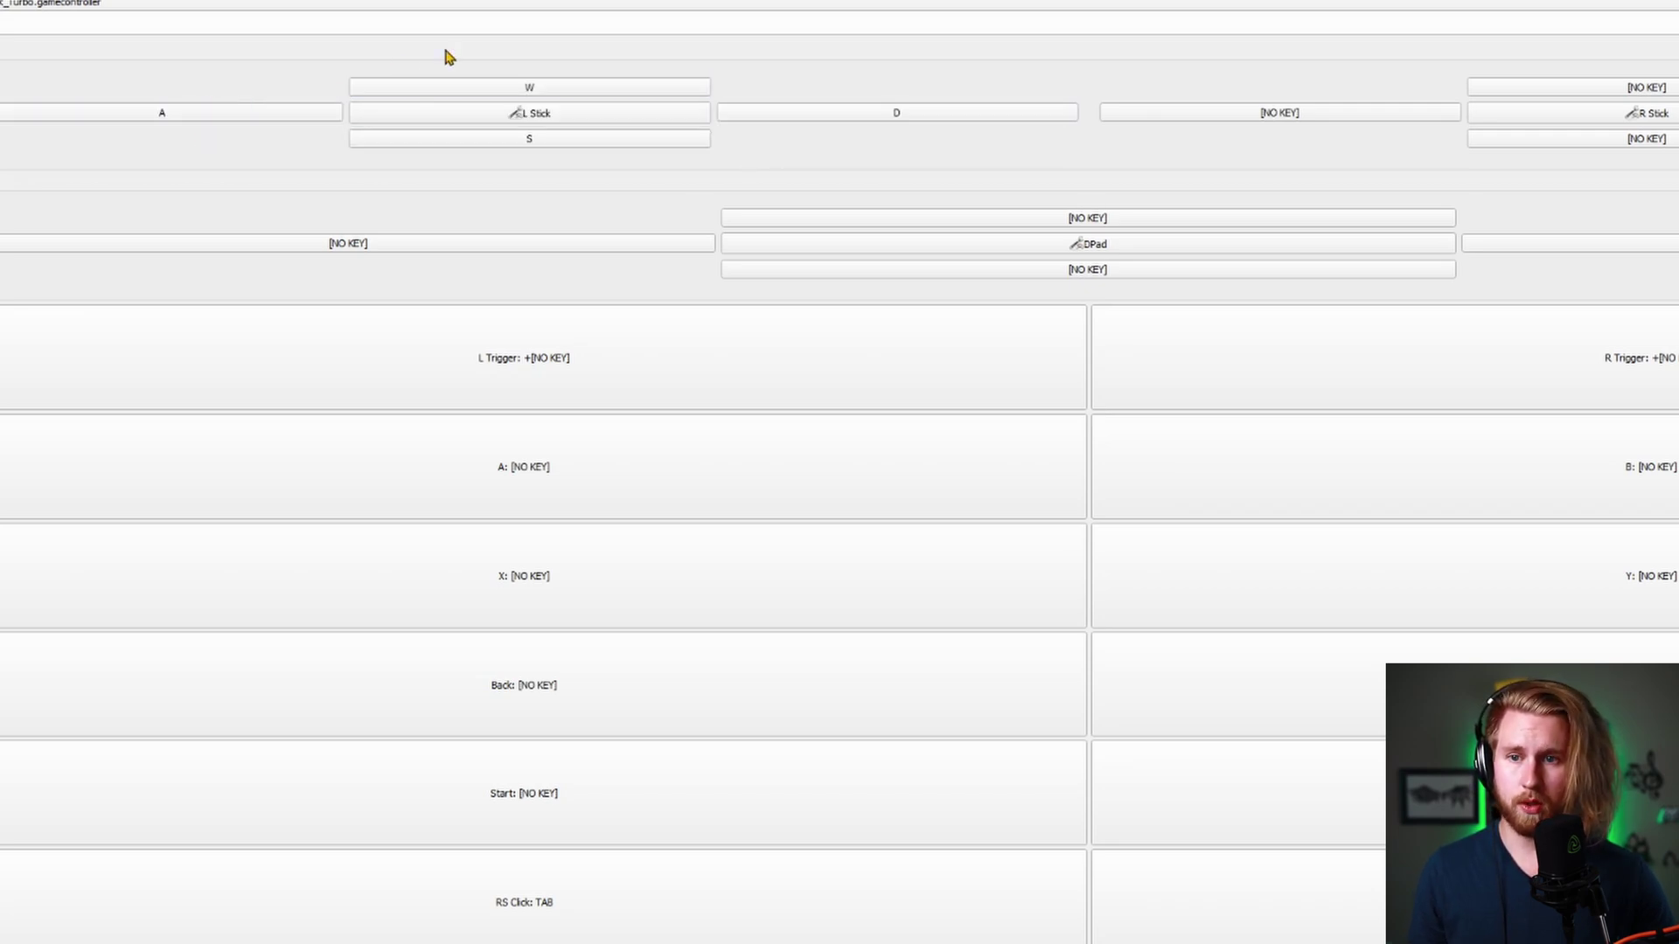
Widen the left stick's diagonal range from 45 to 90 under the Arrows preset.
click(543, 119)
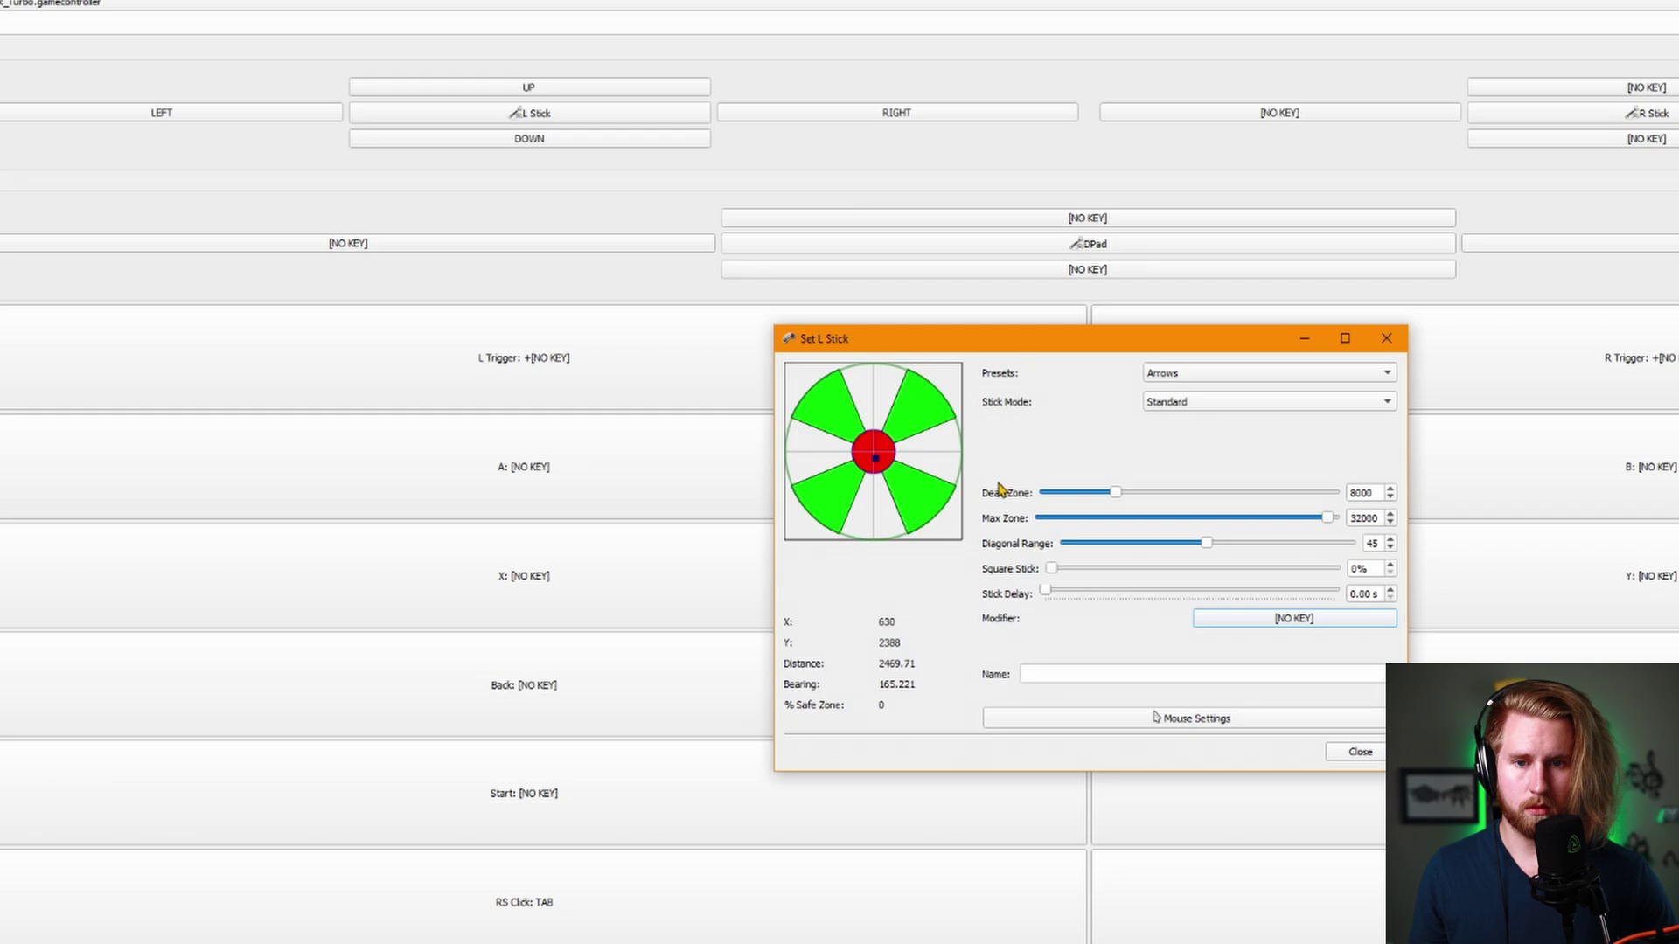
drag(1208, 544, 1364, 563)
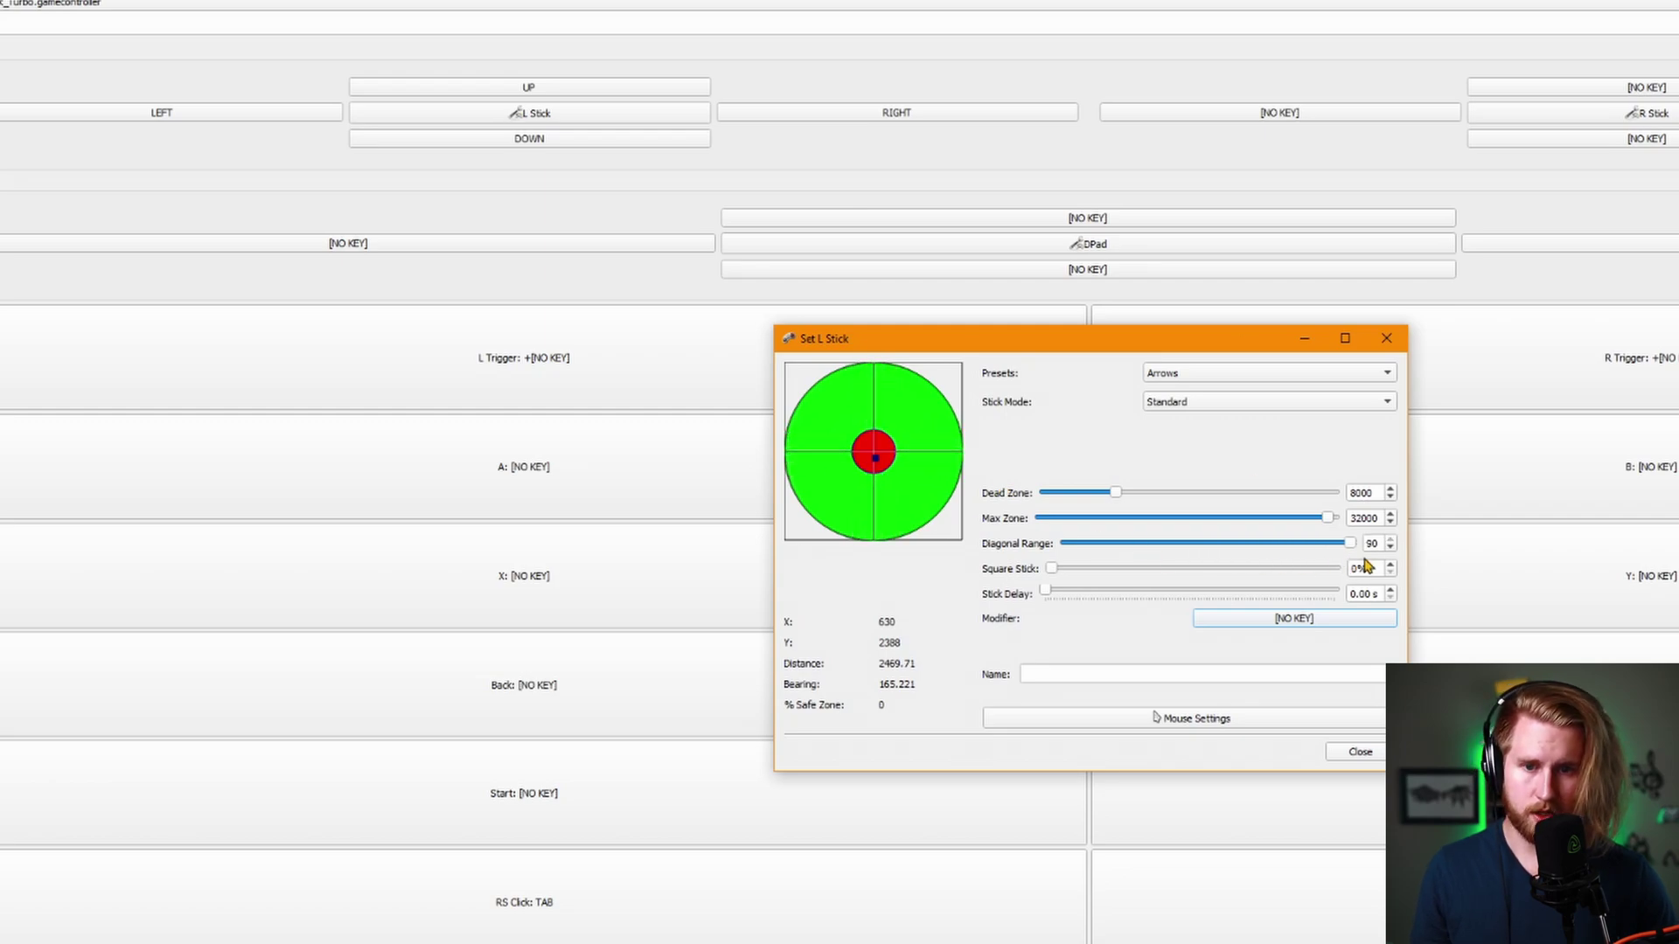
click(1357, 752)
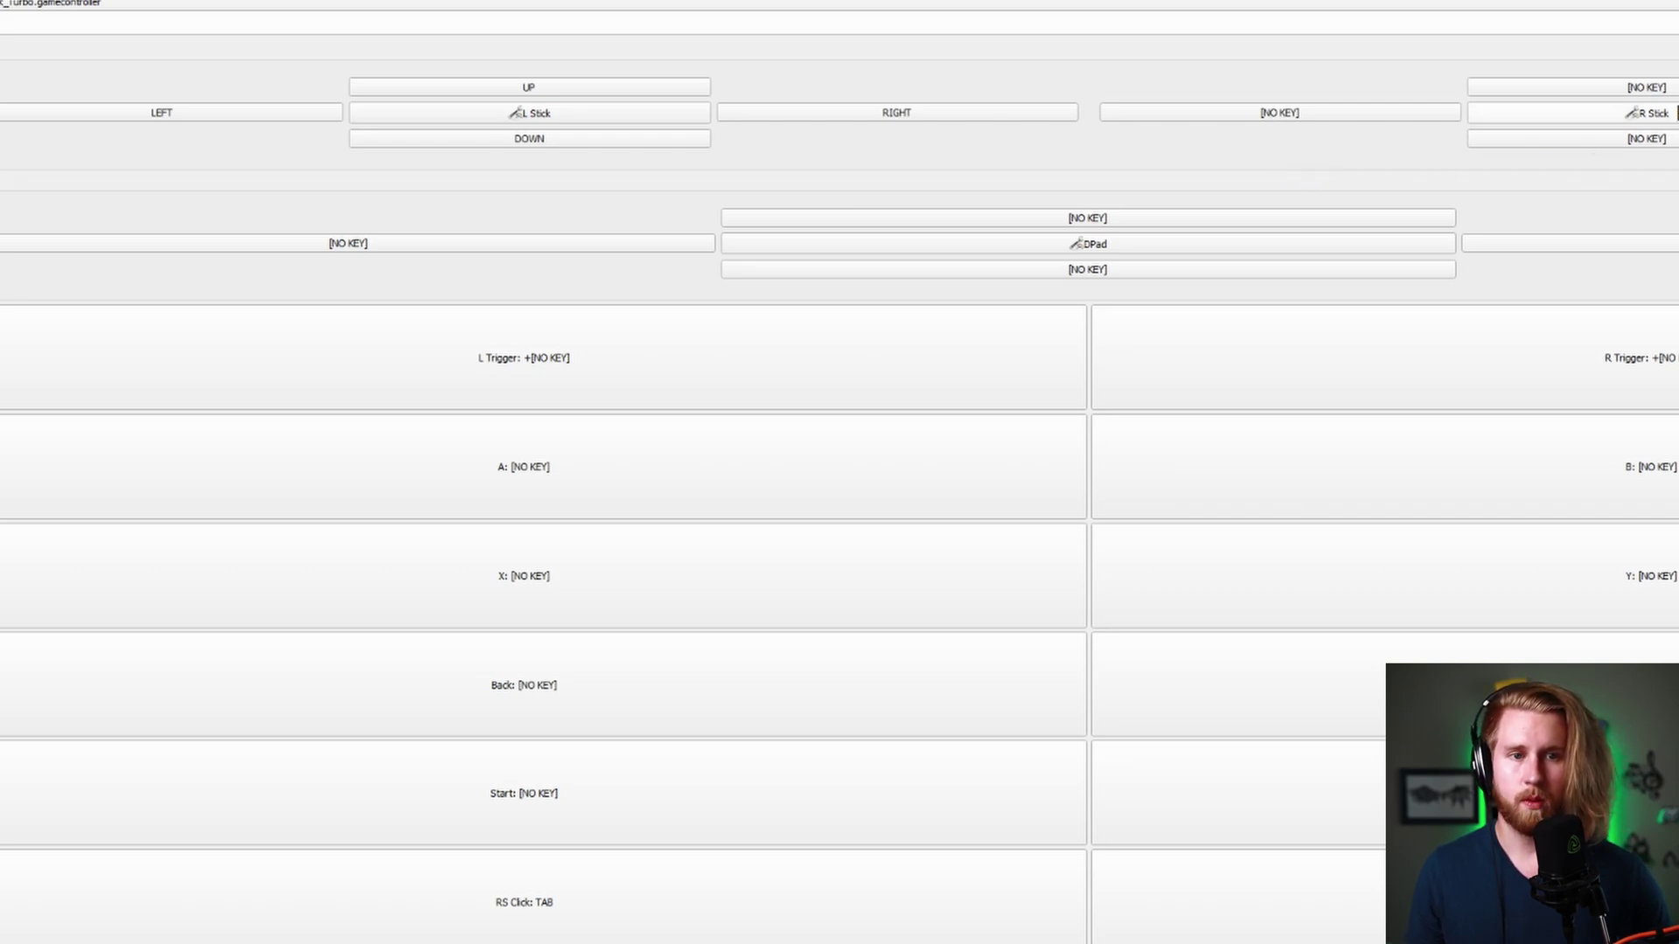
Assign mouse movement to the right stick's up direction.
click(1657, 86)
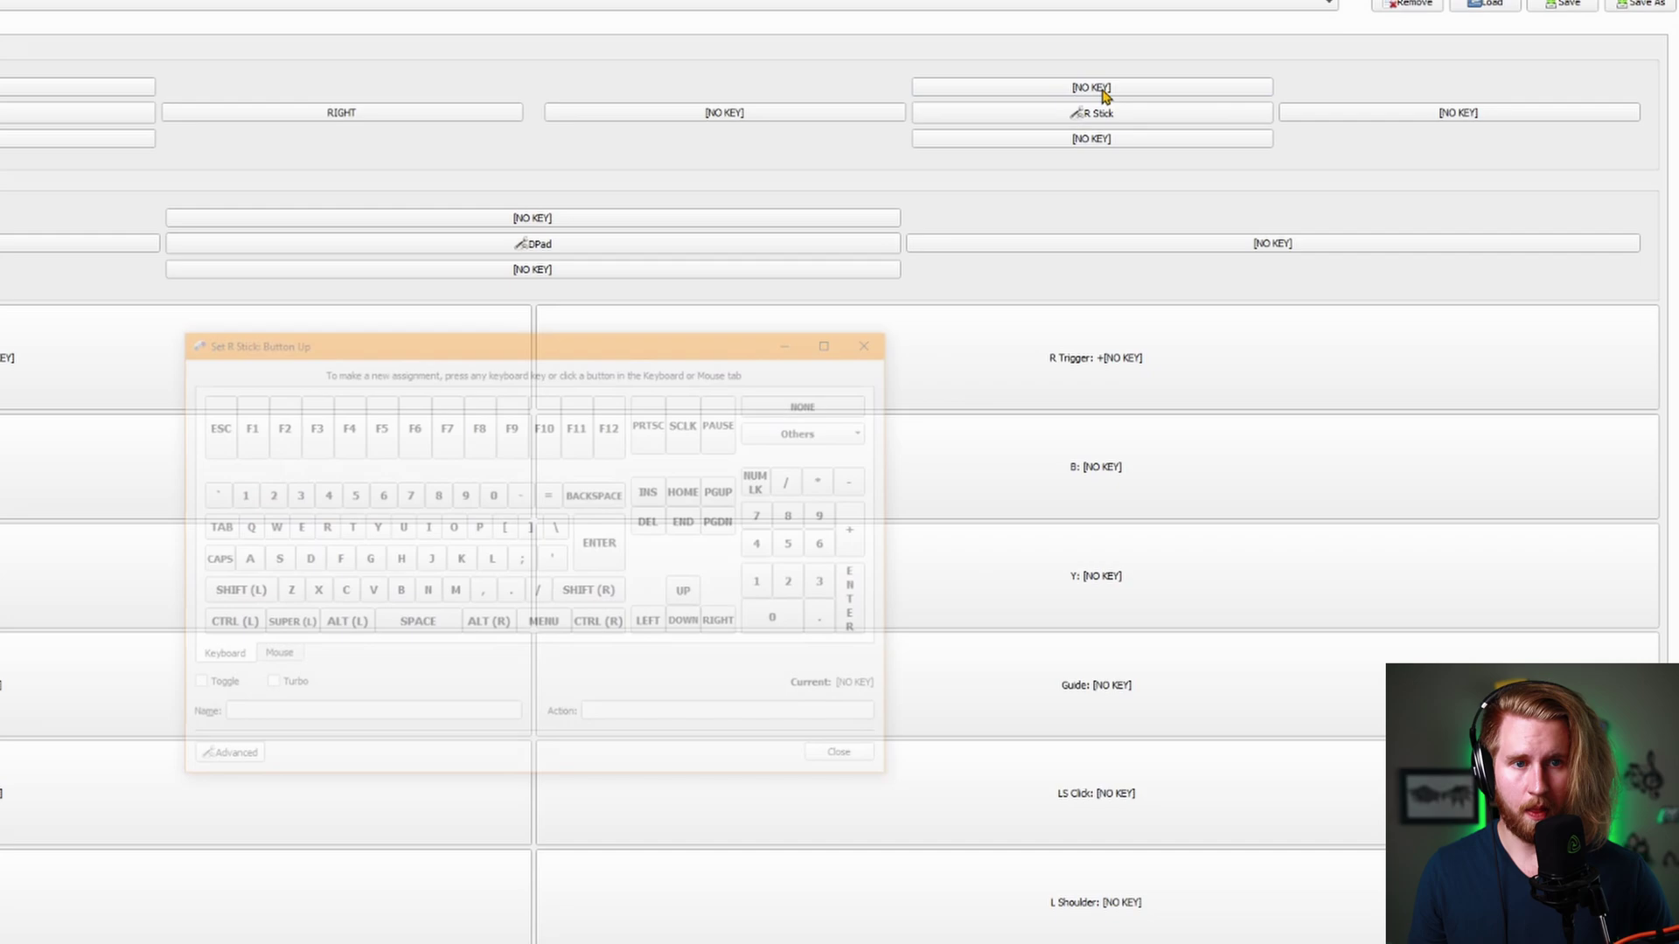
click(270, 659)
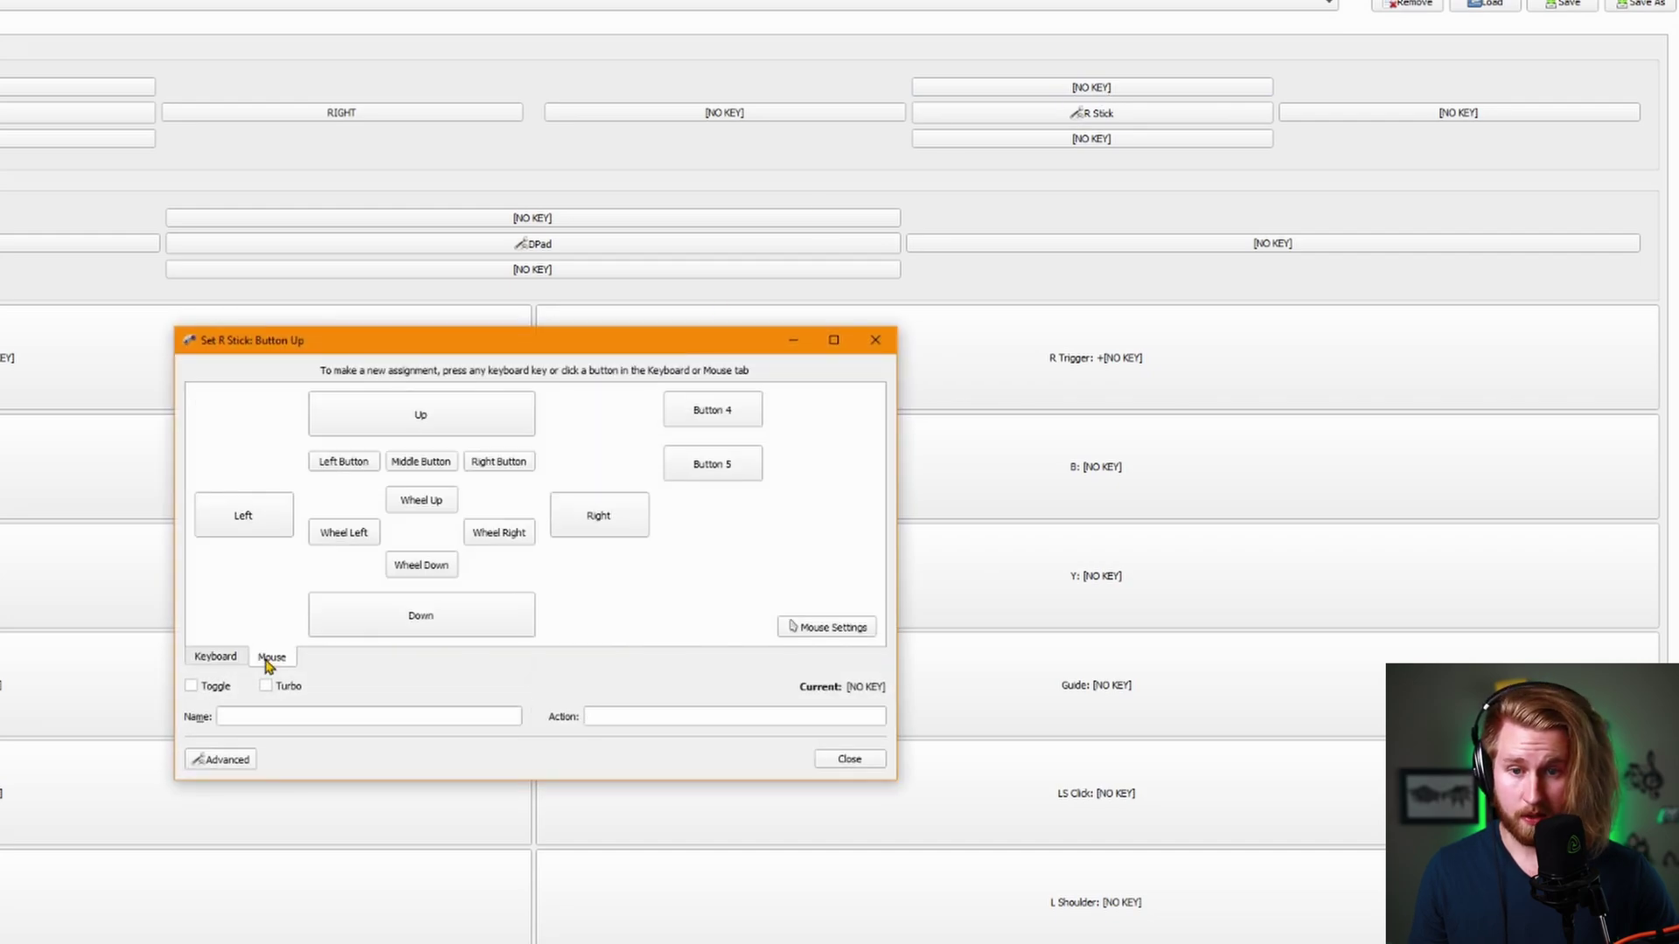
click(432, 419)
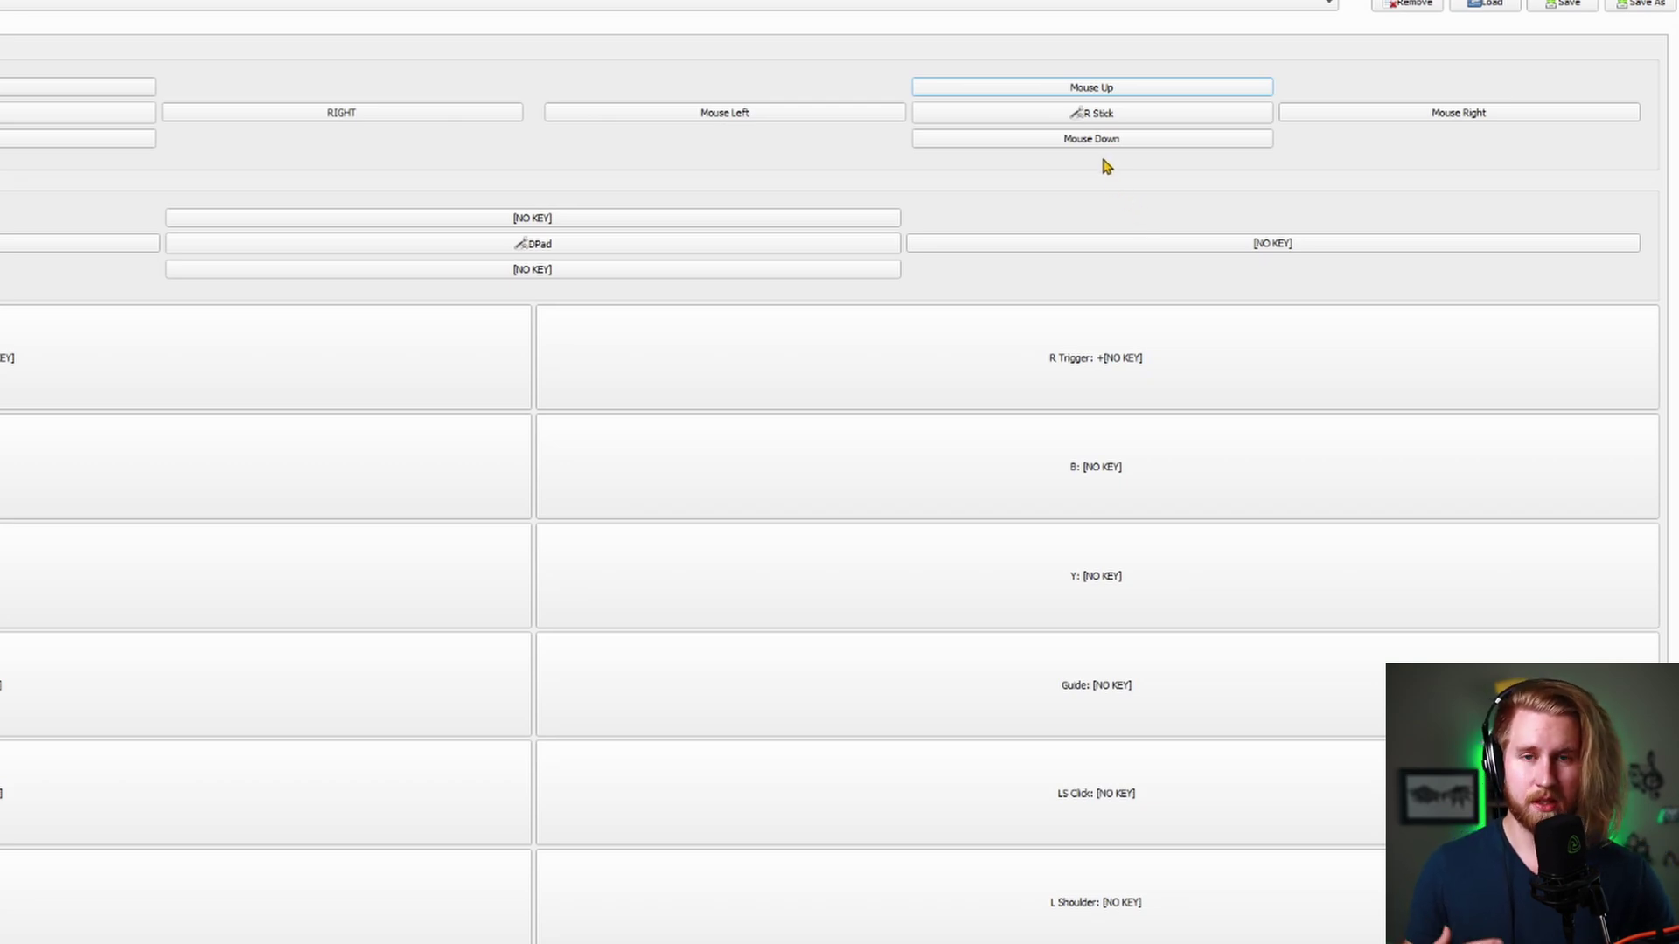
Set the right stick's mouse acceleration to Linear and check its stick settings.
click(1108, 87)
click(273, 657)
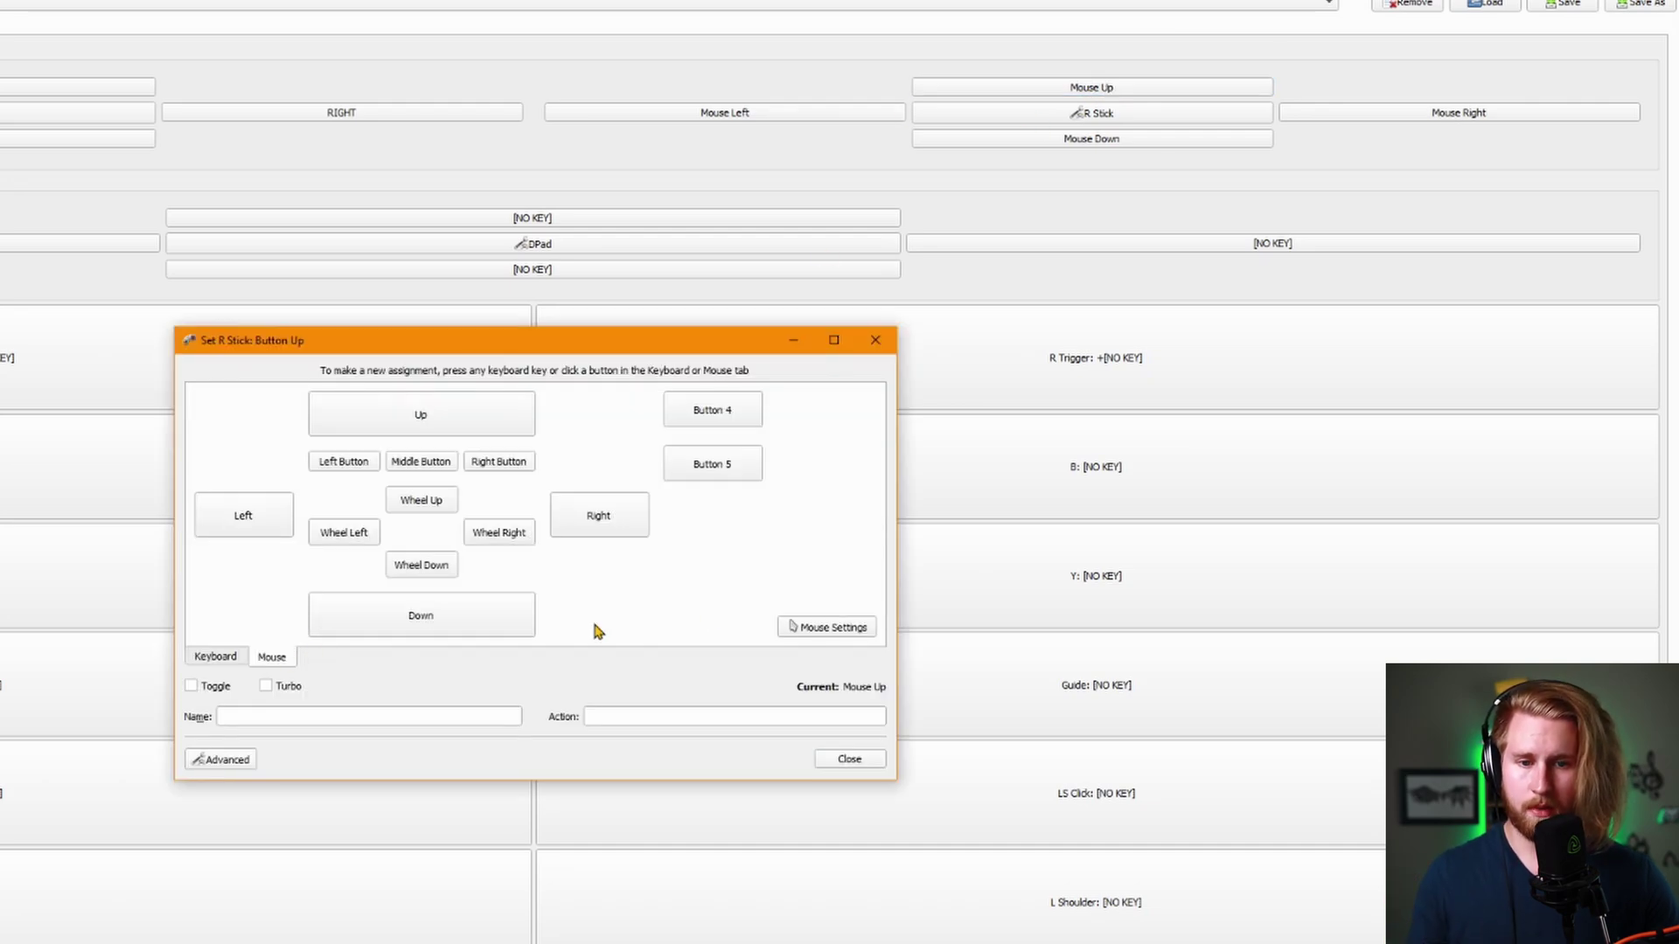
click(841, 627)
click(602, 378)
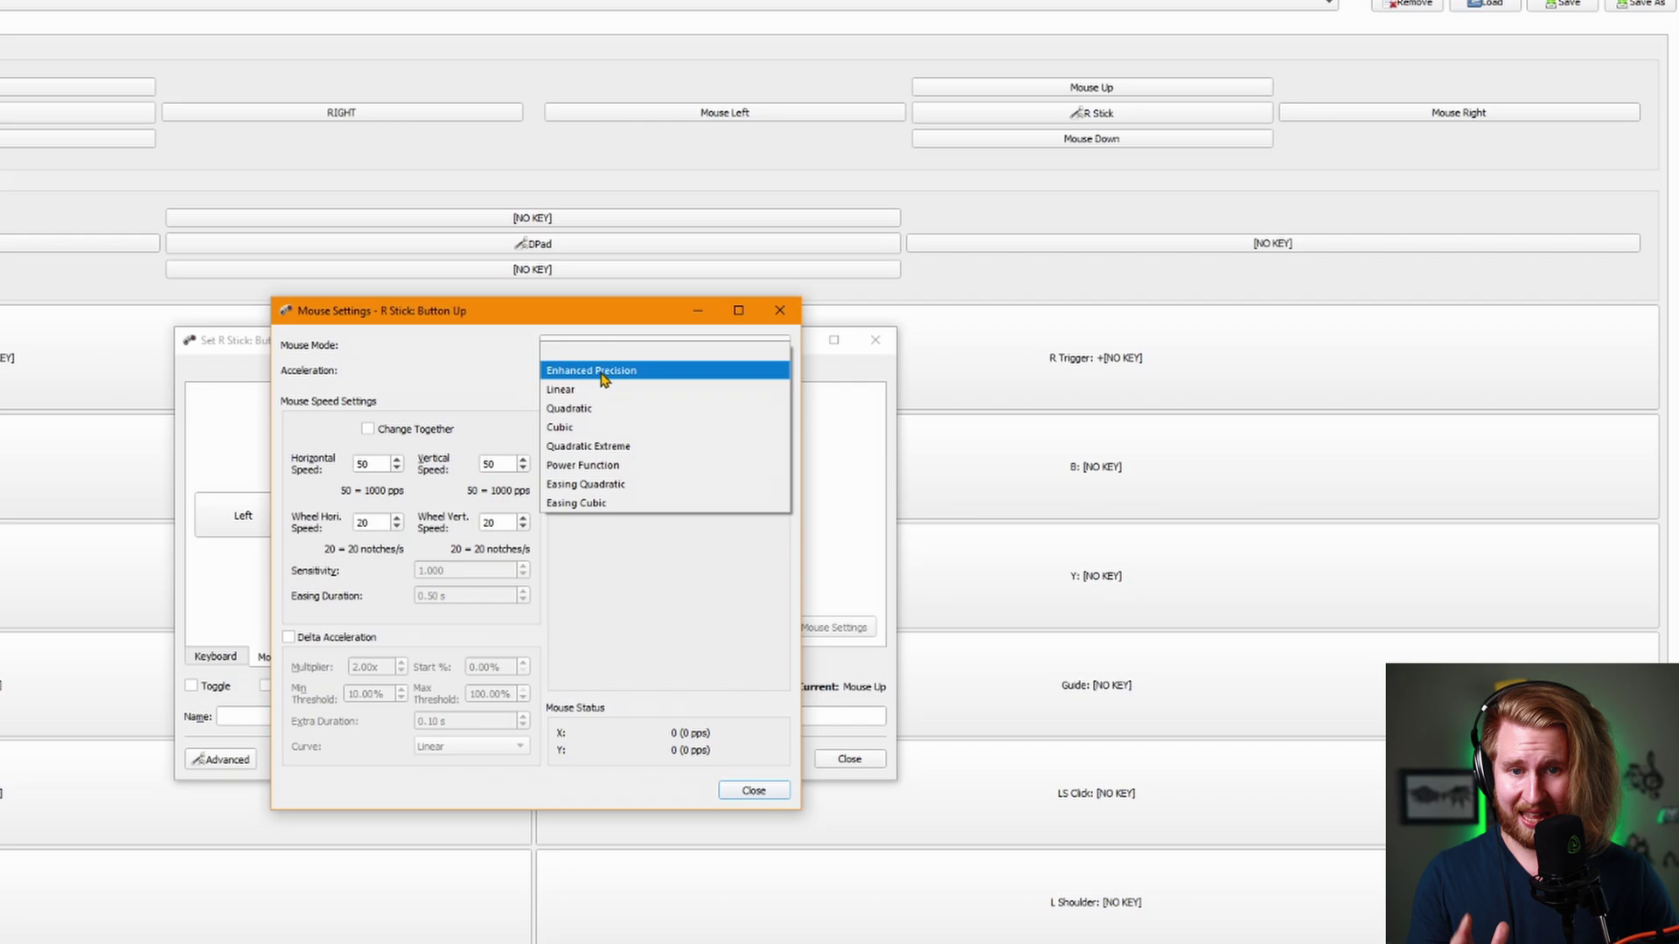
click(603, 390)
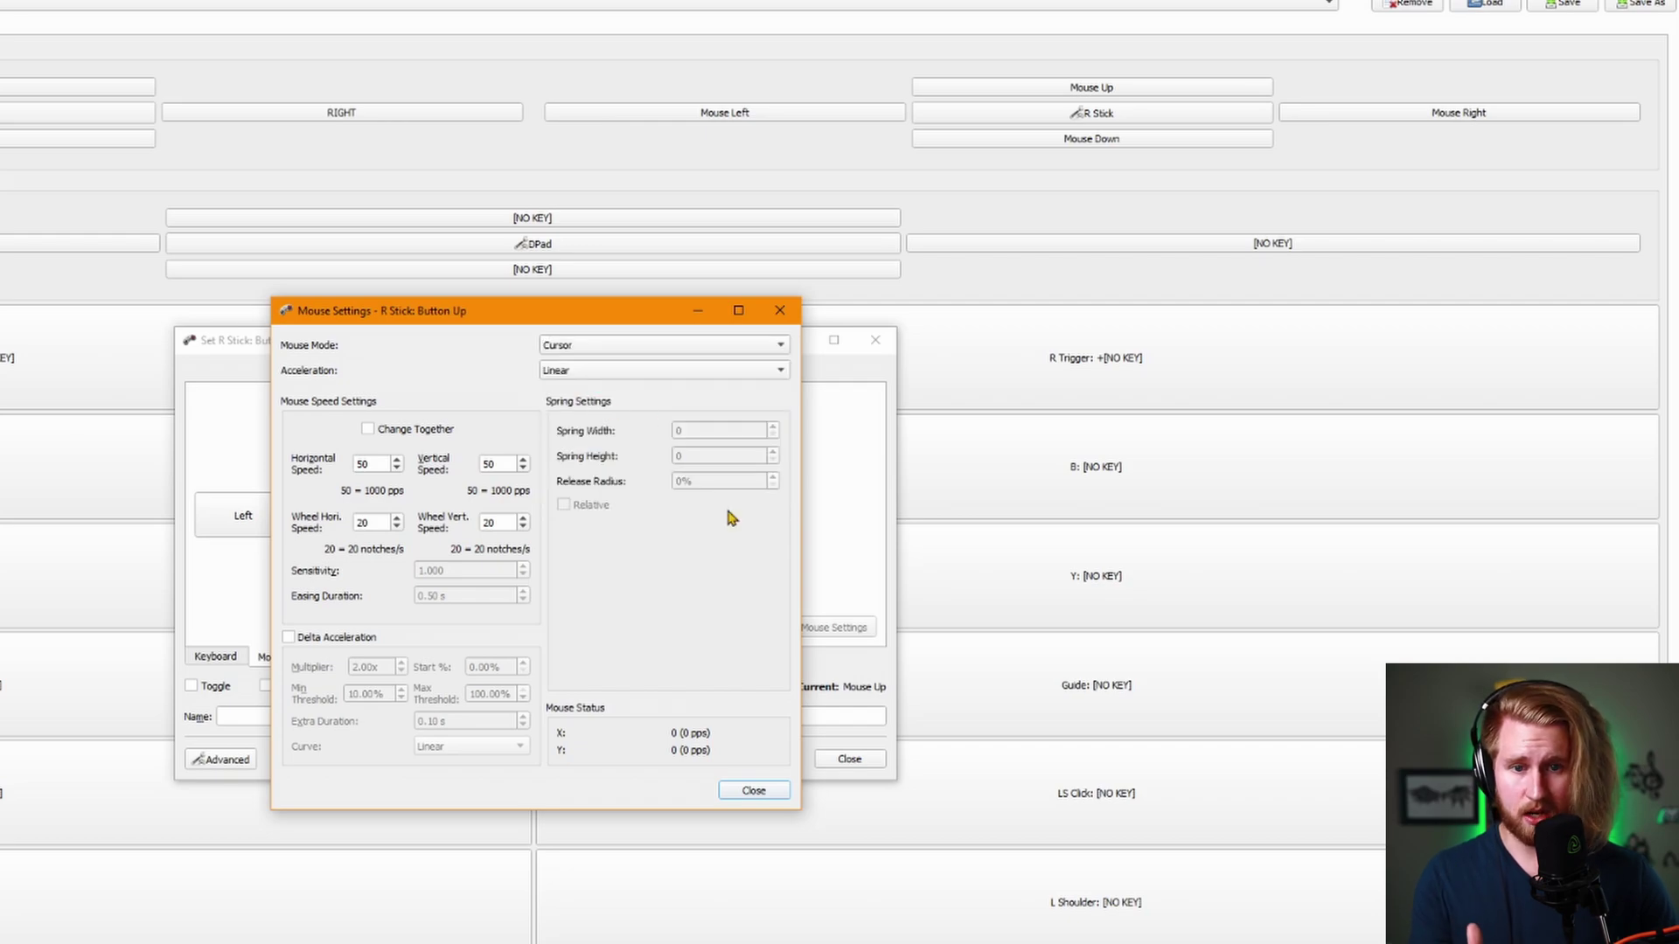
click(768, 792)
click(847, 759)
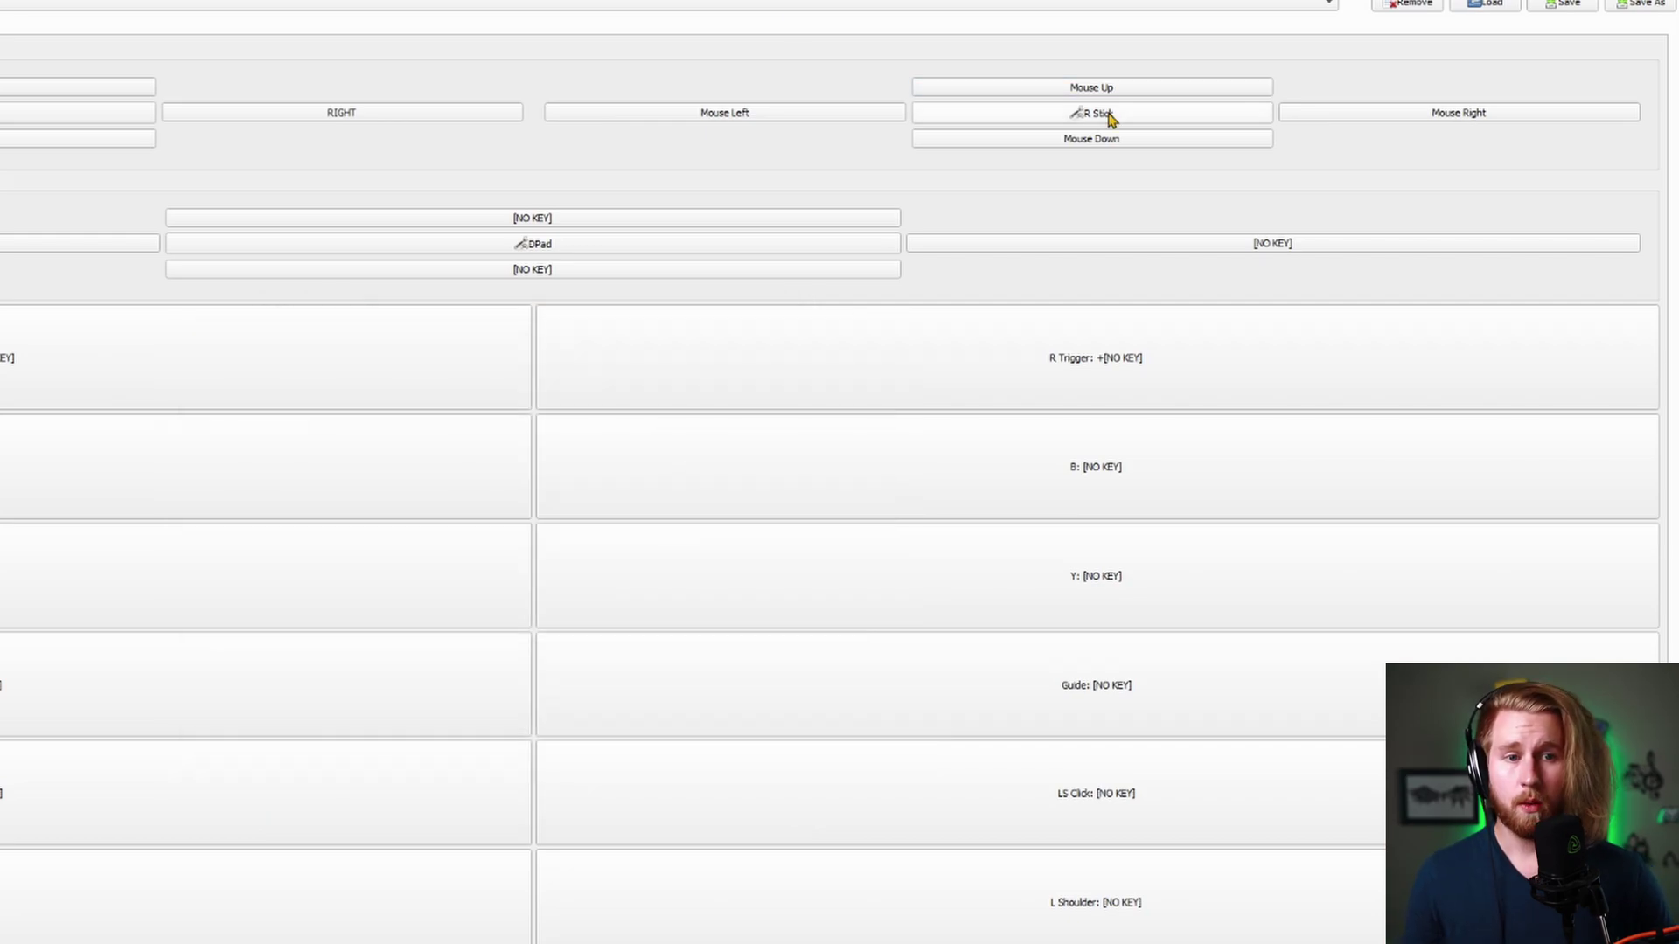
click(1106, 114)
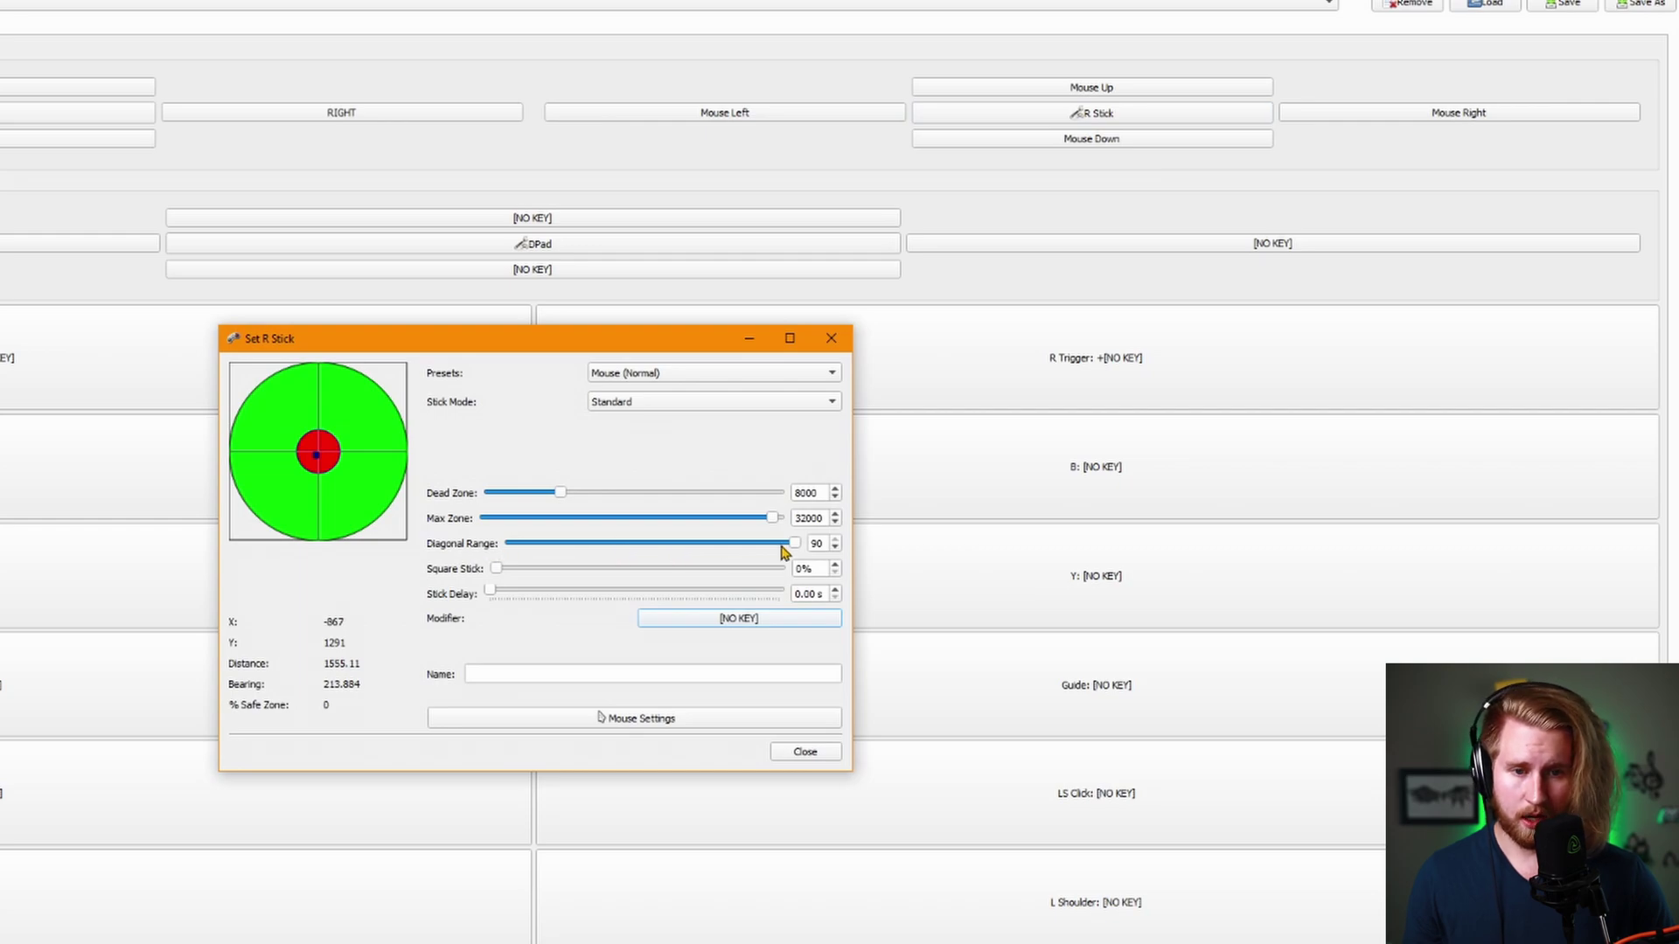
click(818, 753)
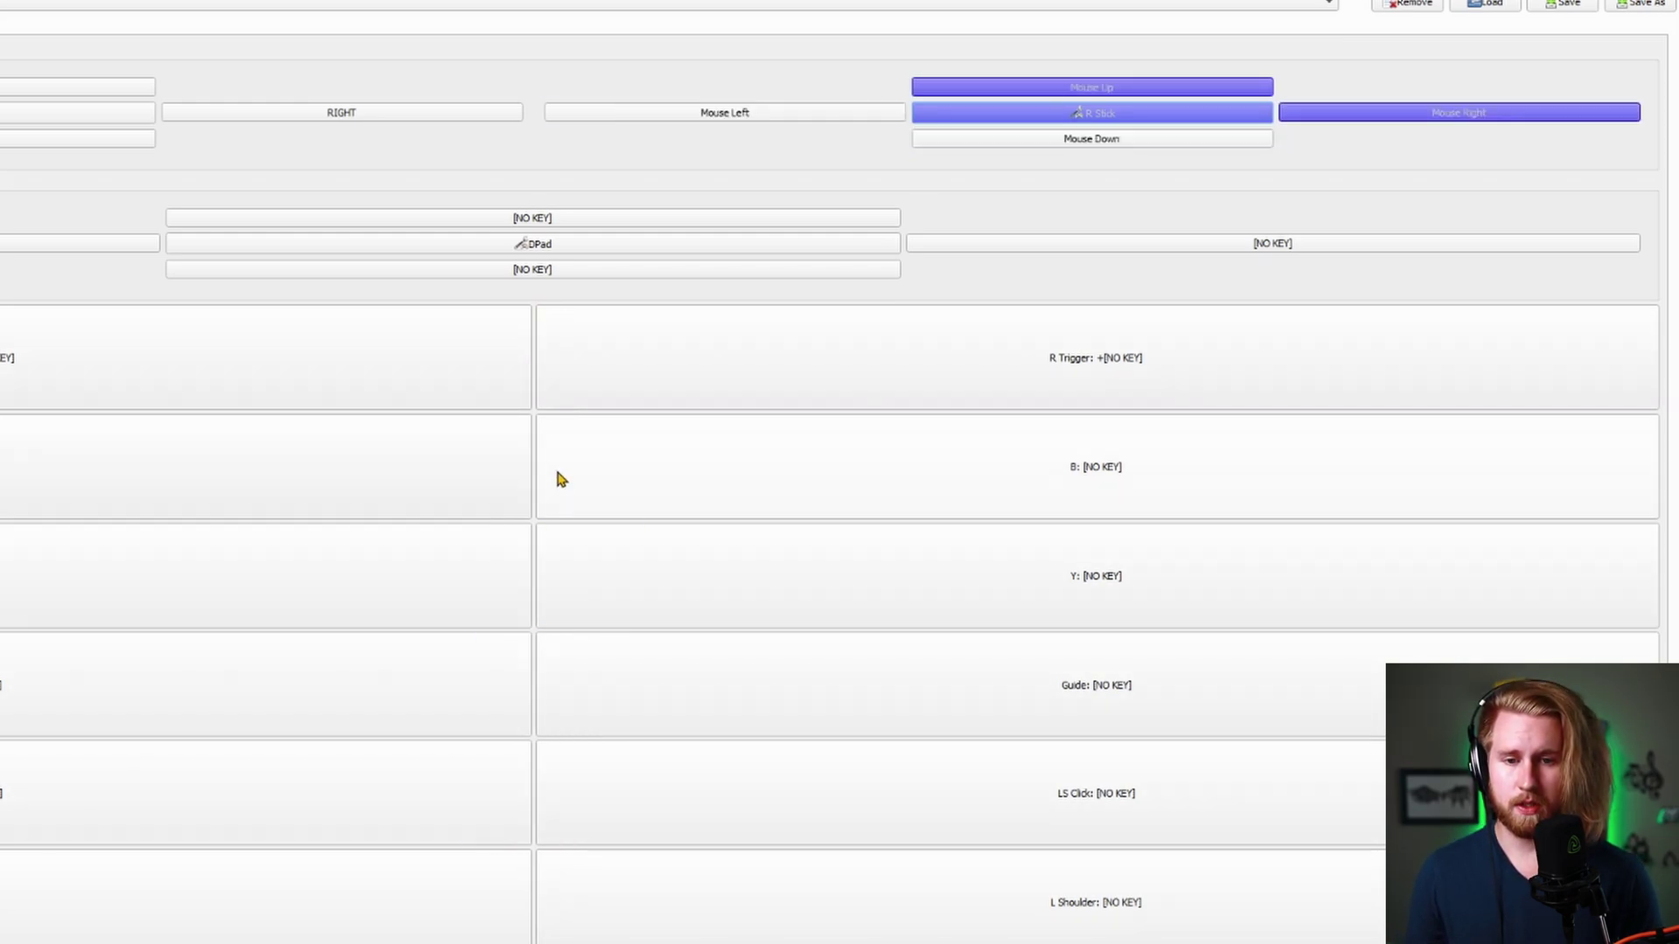
click(1048, 94)
click(271, 654)
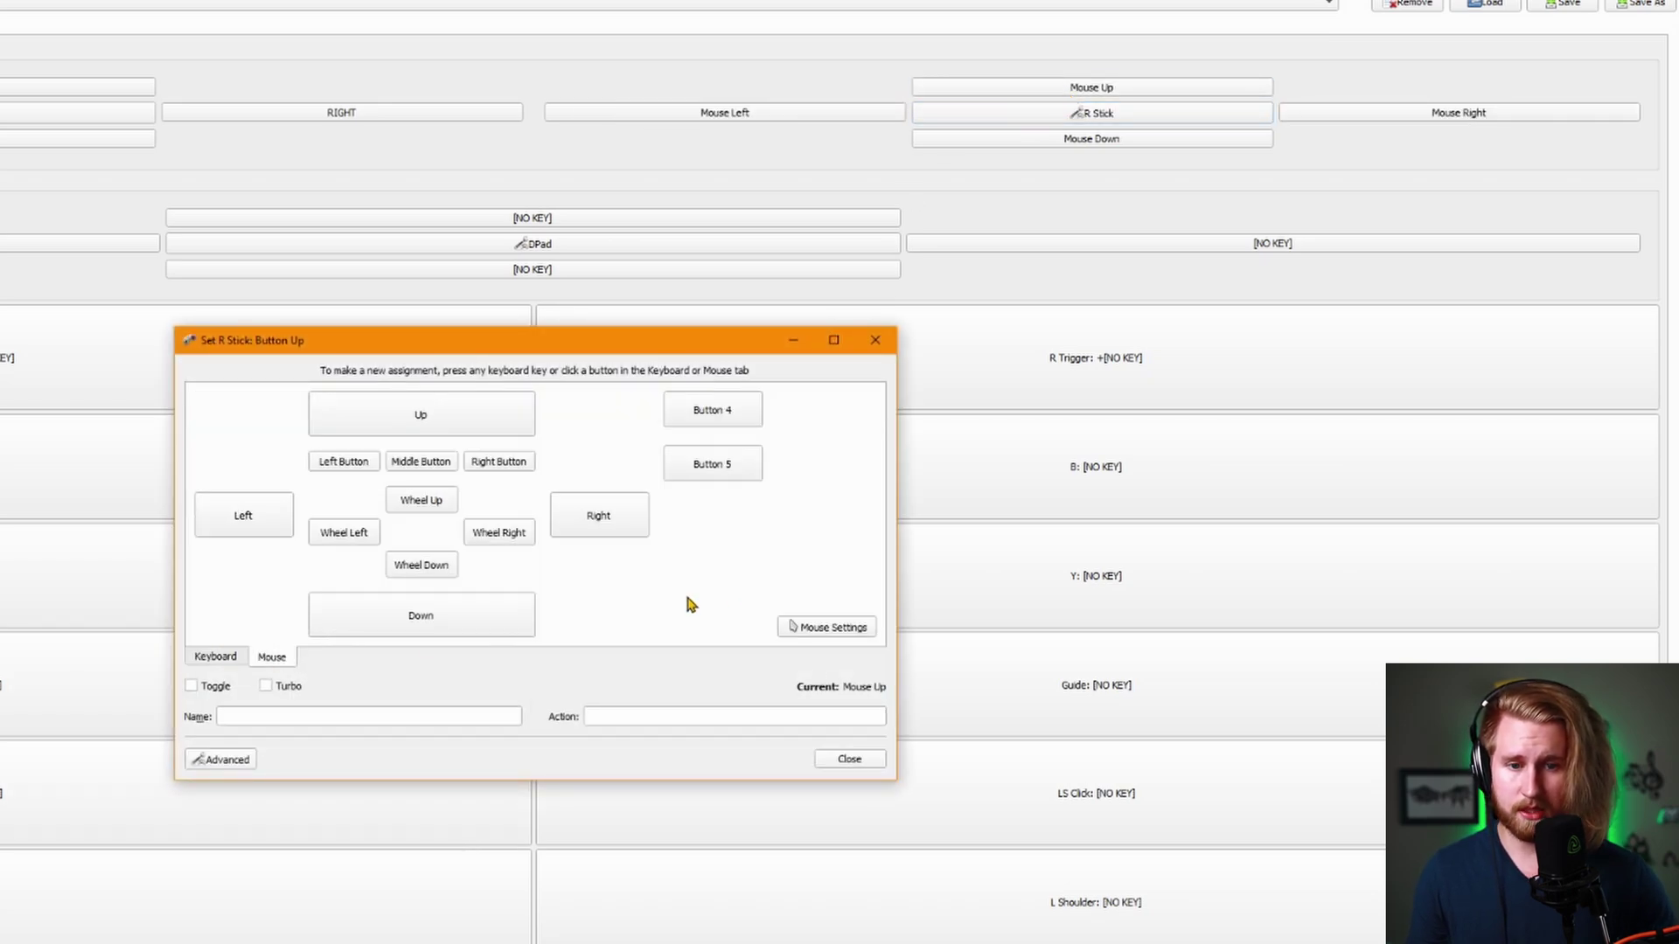
click(842, 627)
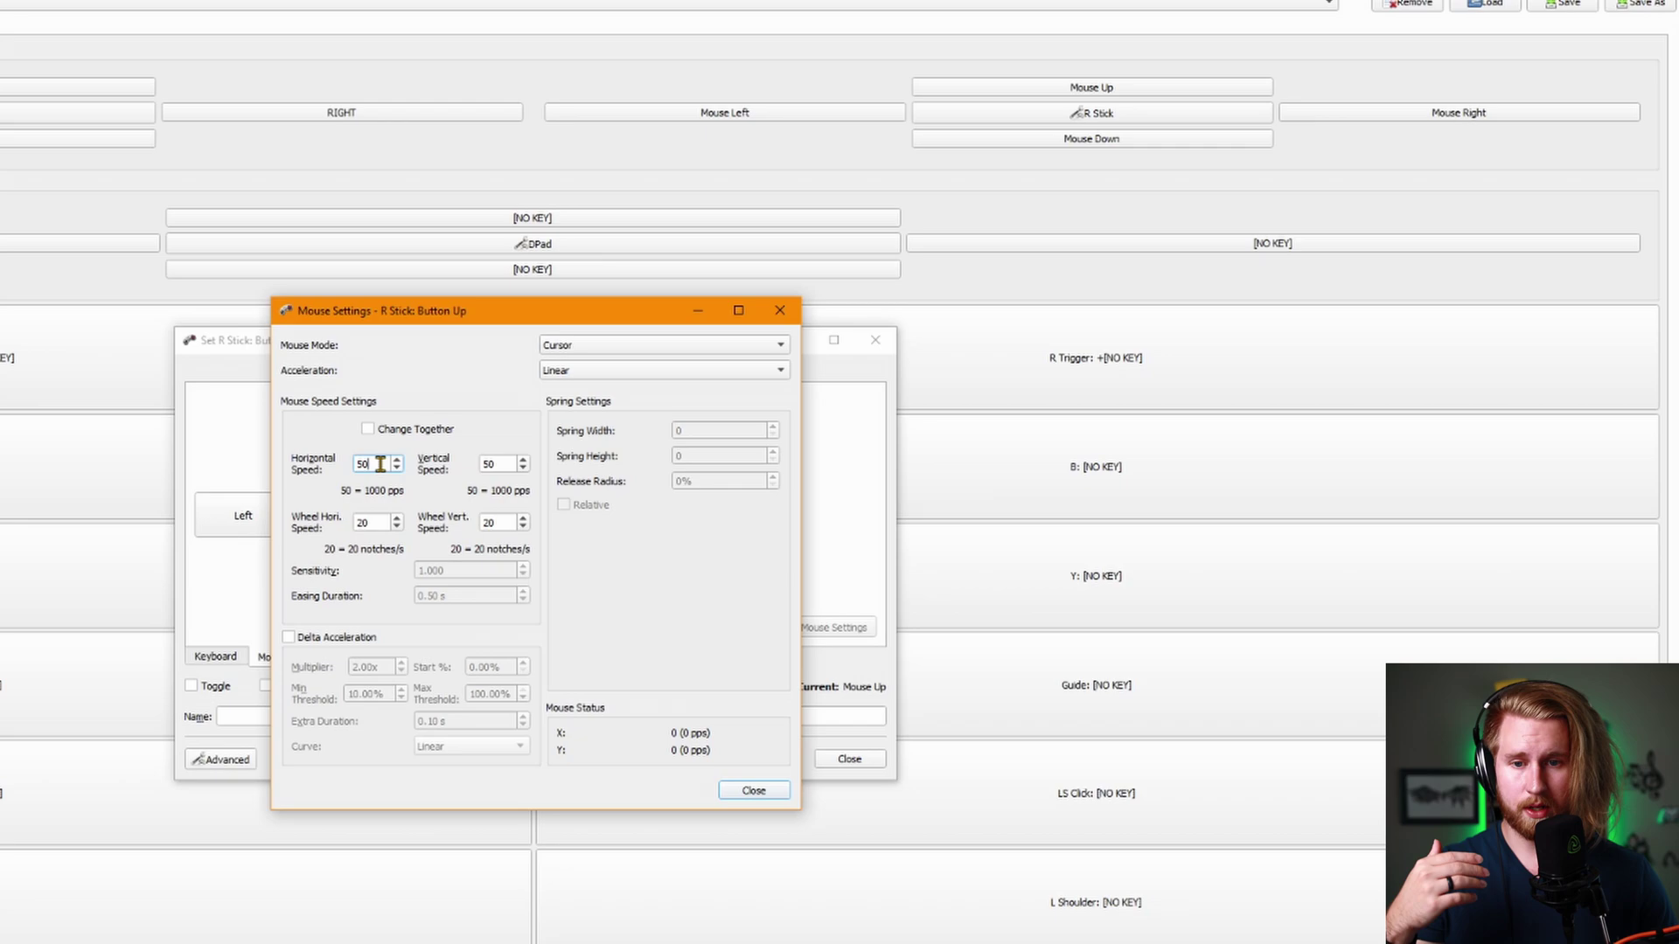
drag(380, 464, 339, 464)
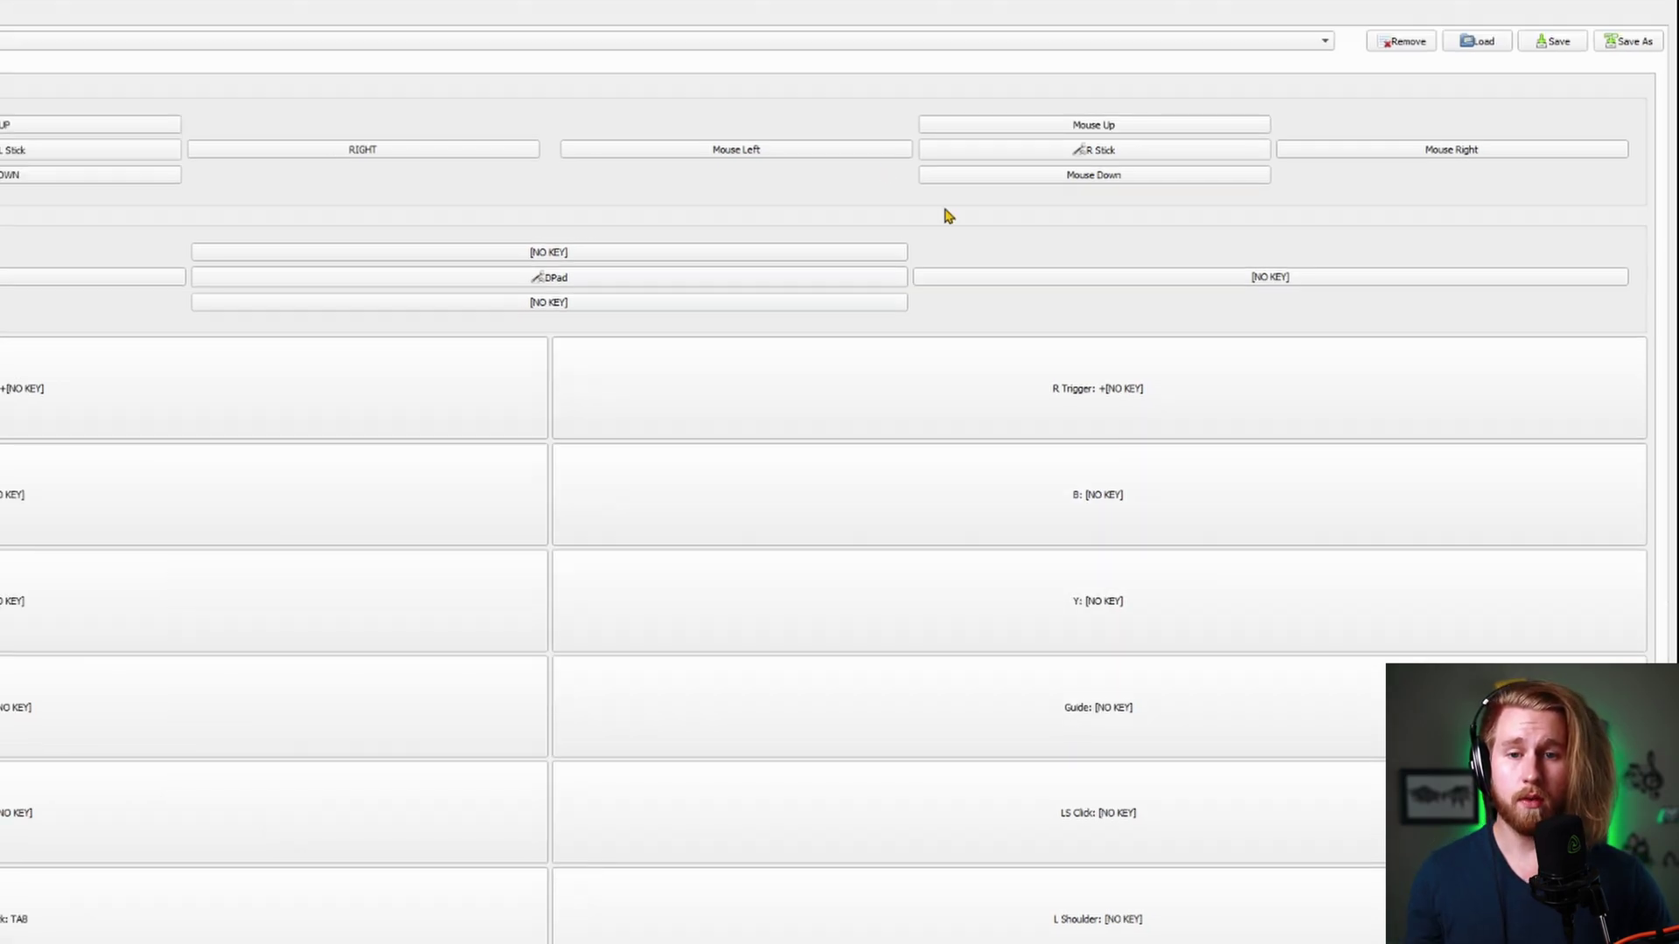
Save the profile as Tester_Files and open the A button's key assignment.
click(1626, 44)
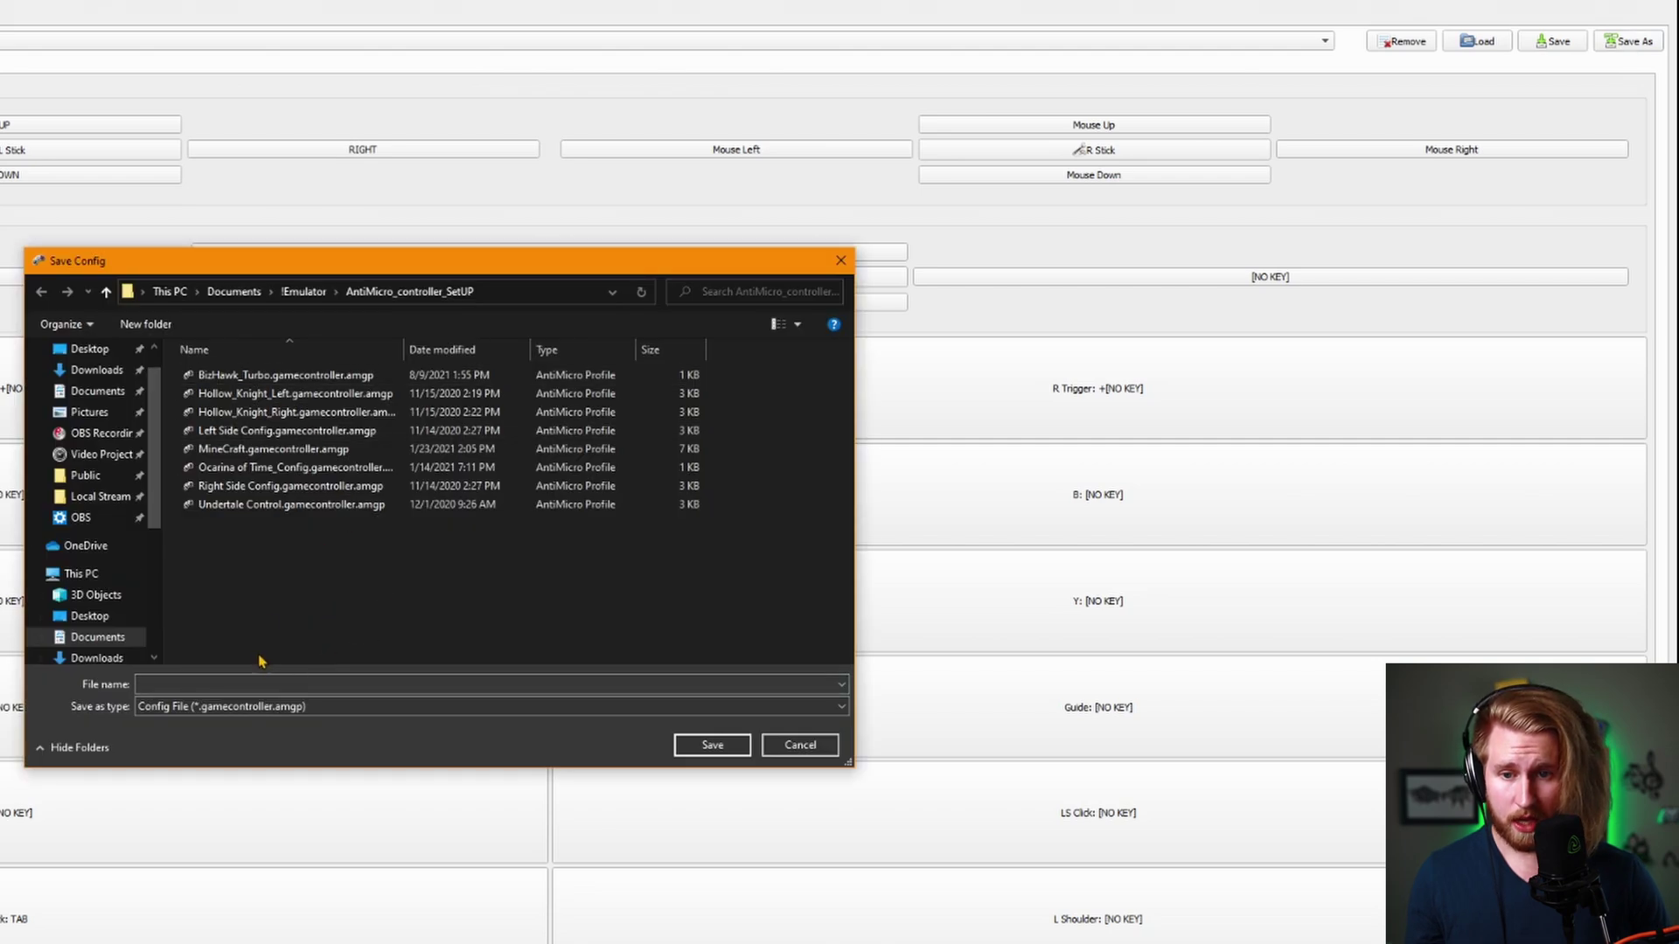
text(Tester_Files)
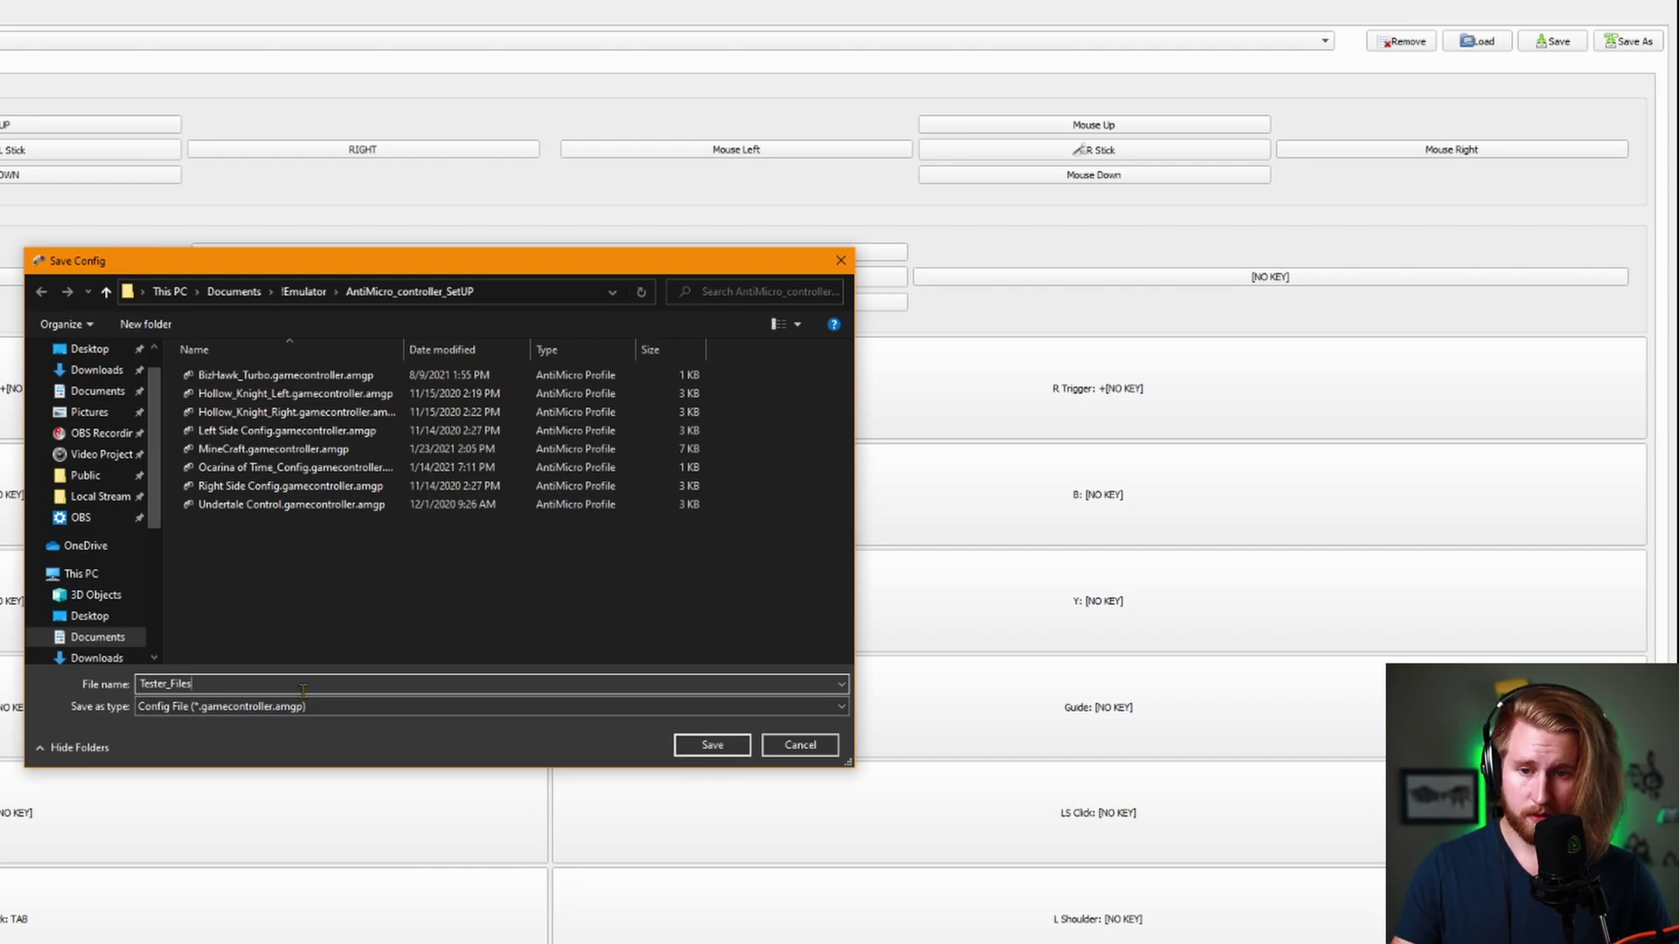
click(712, 745)
click(626, 479)
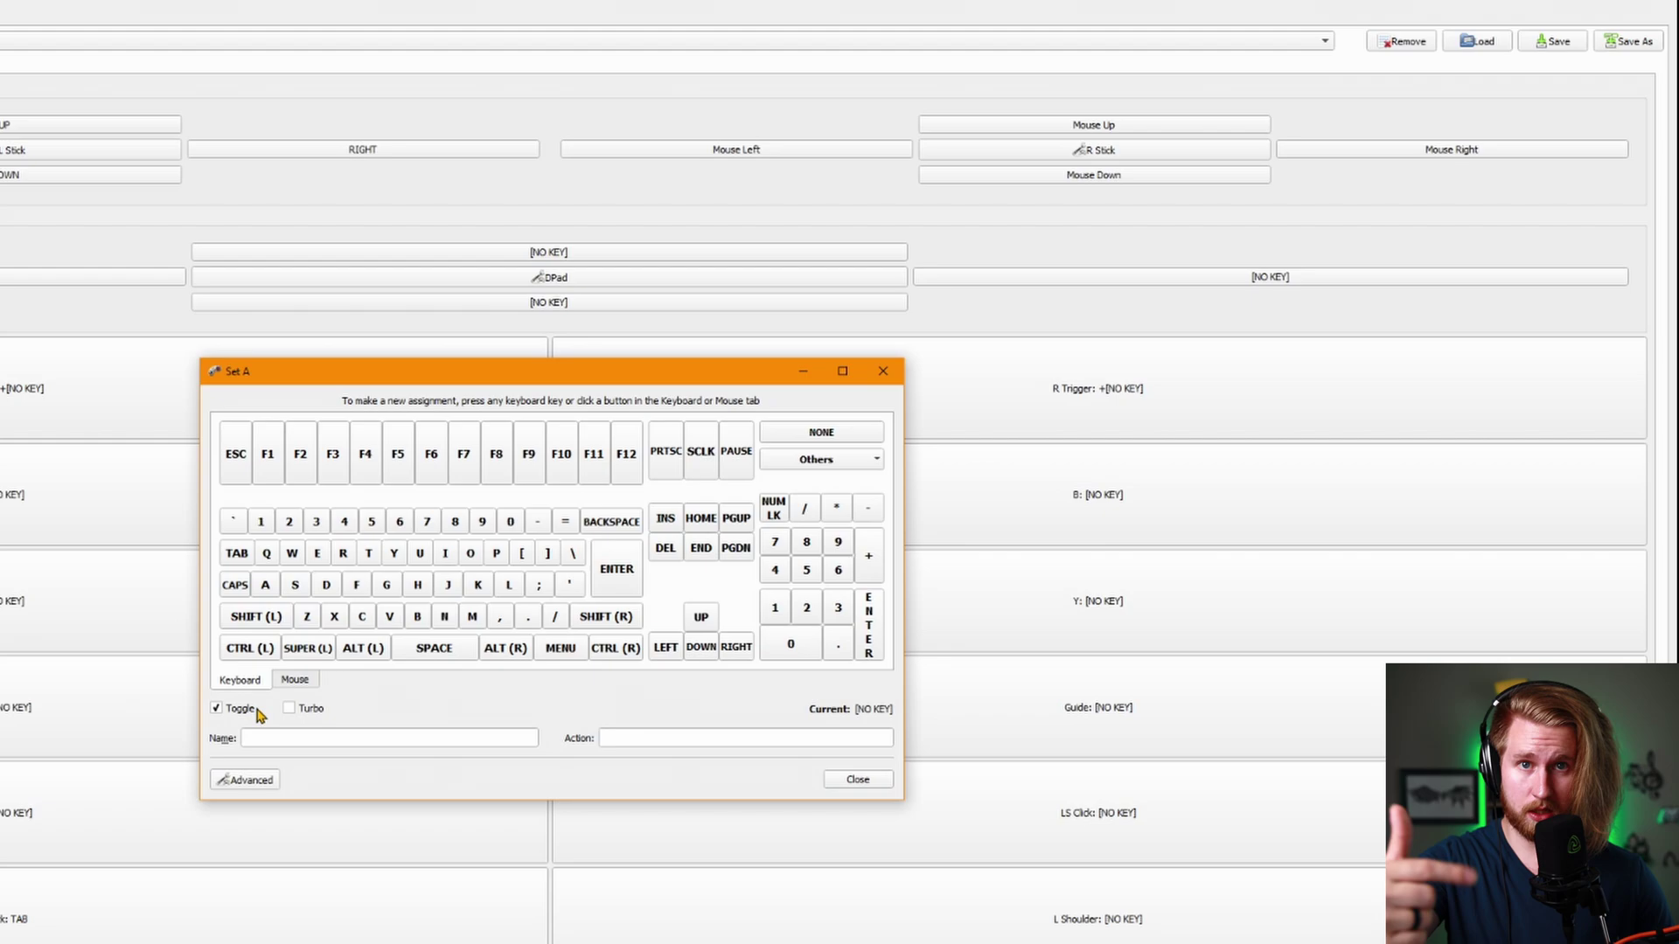
Turn off Toggle and Turbo for the A button and review the Turbo and Set Selector pages.
click(221, 710)
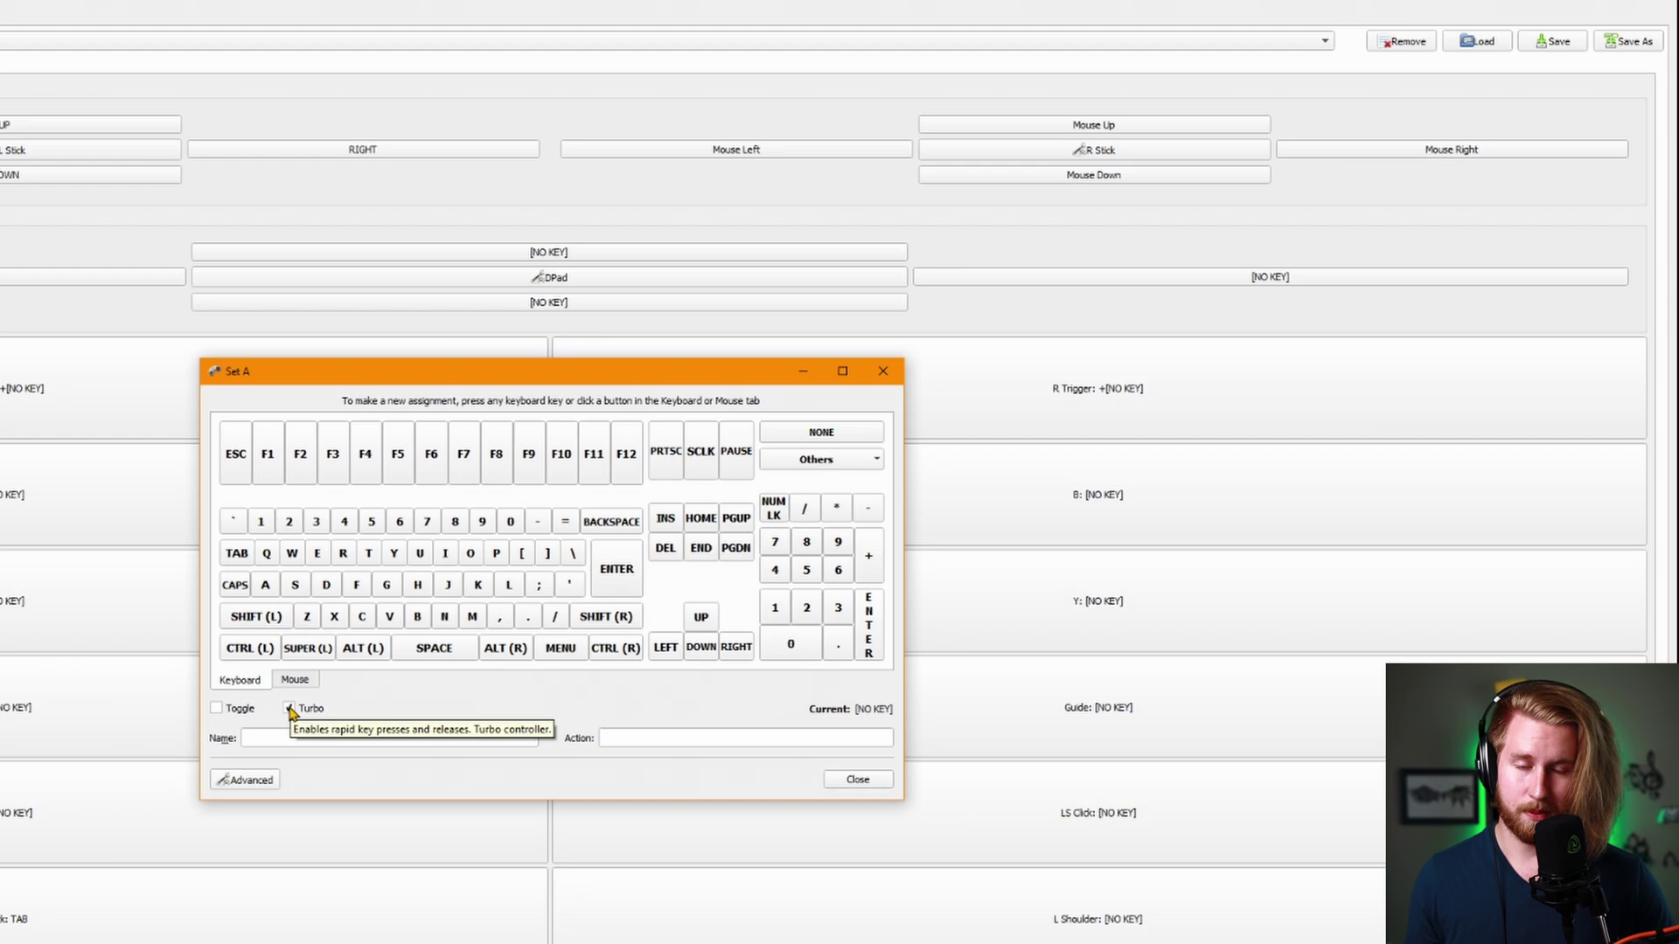
click(290, 709)
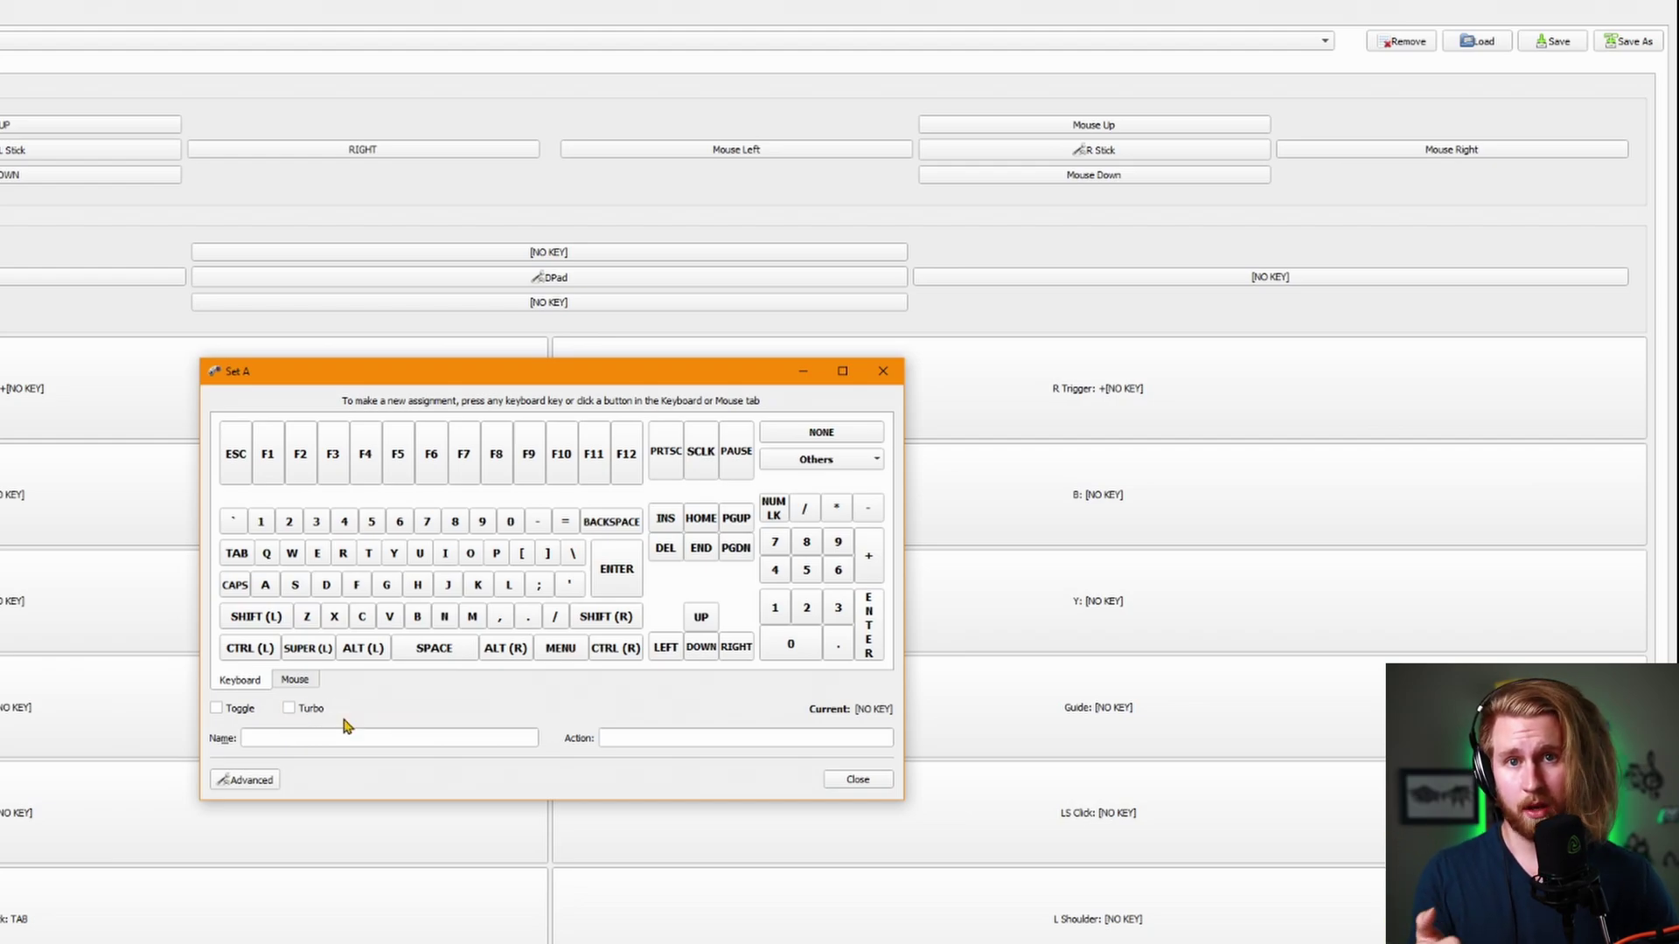
click(290, 710)
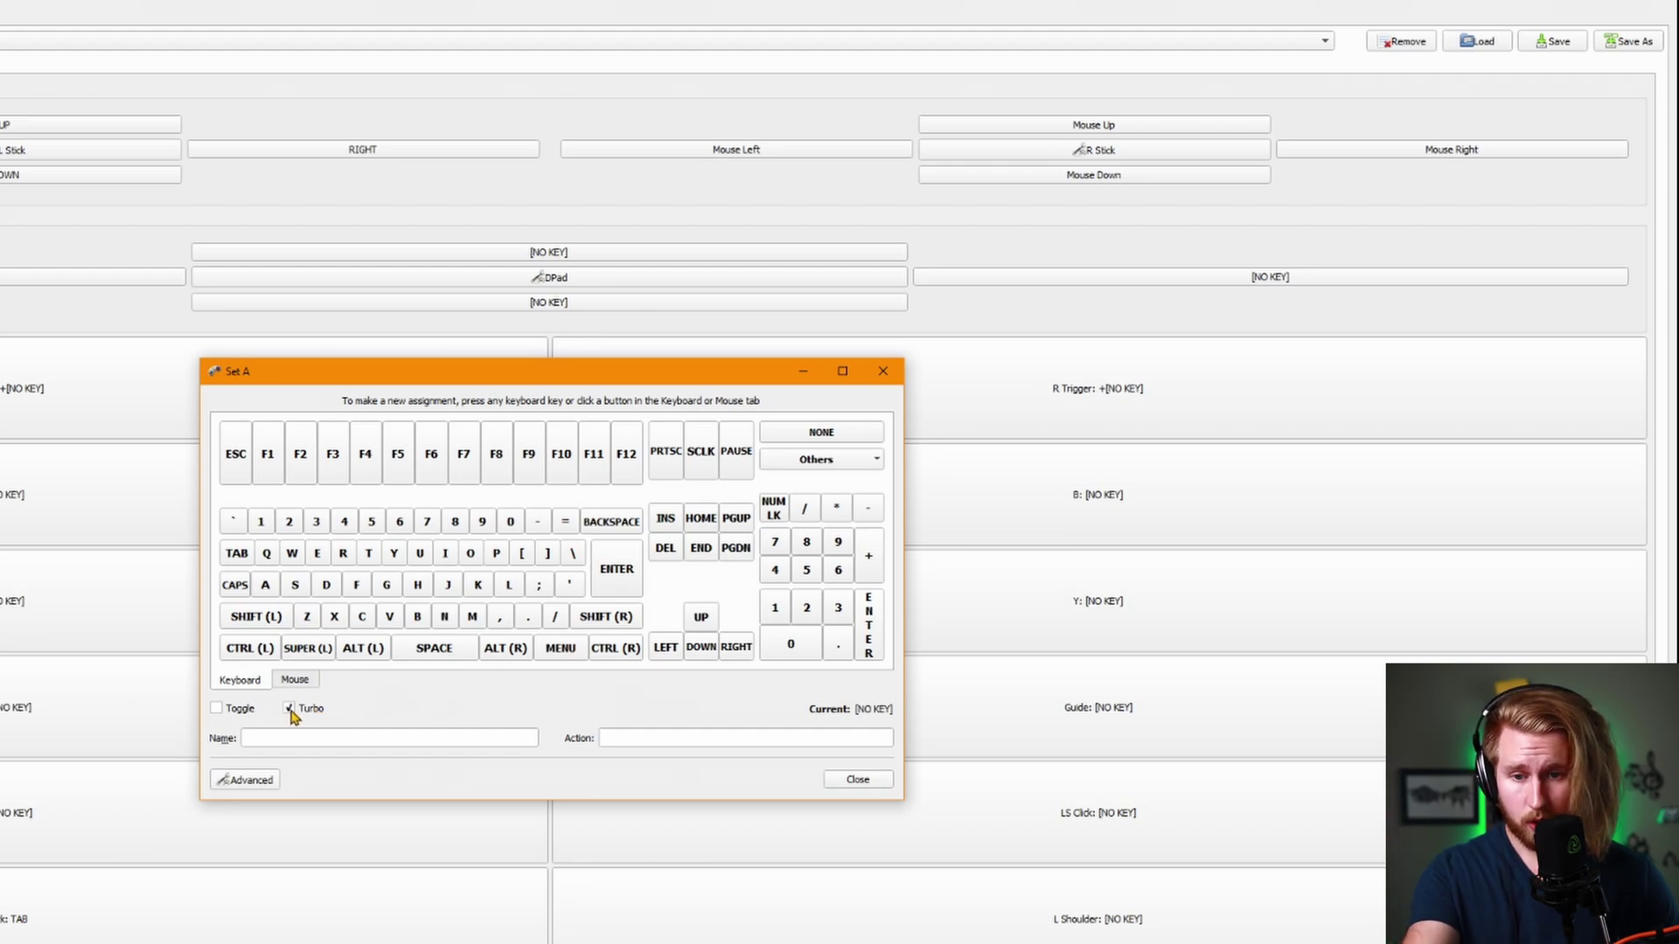
click(267, 782)
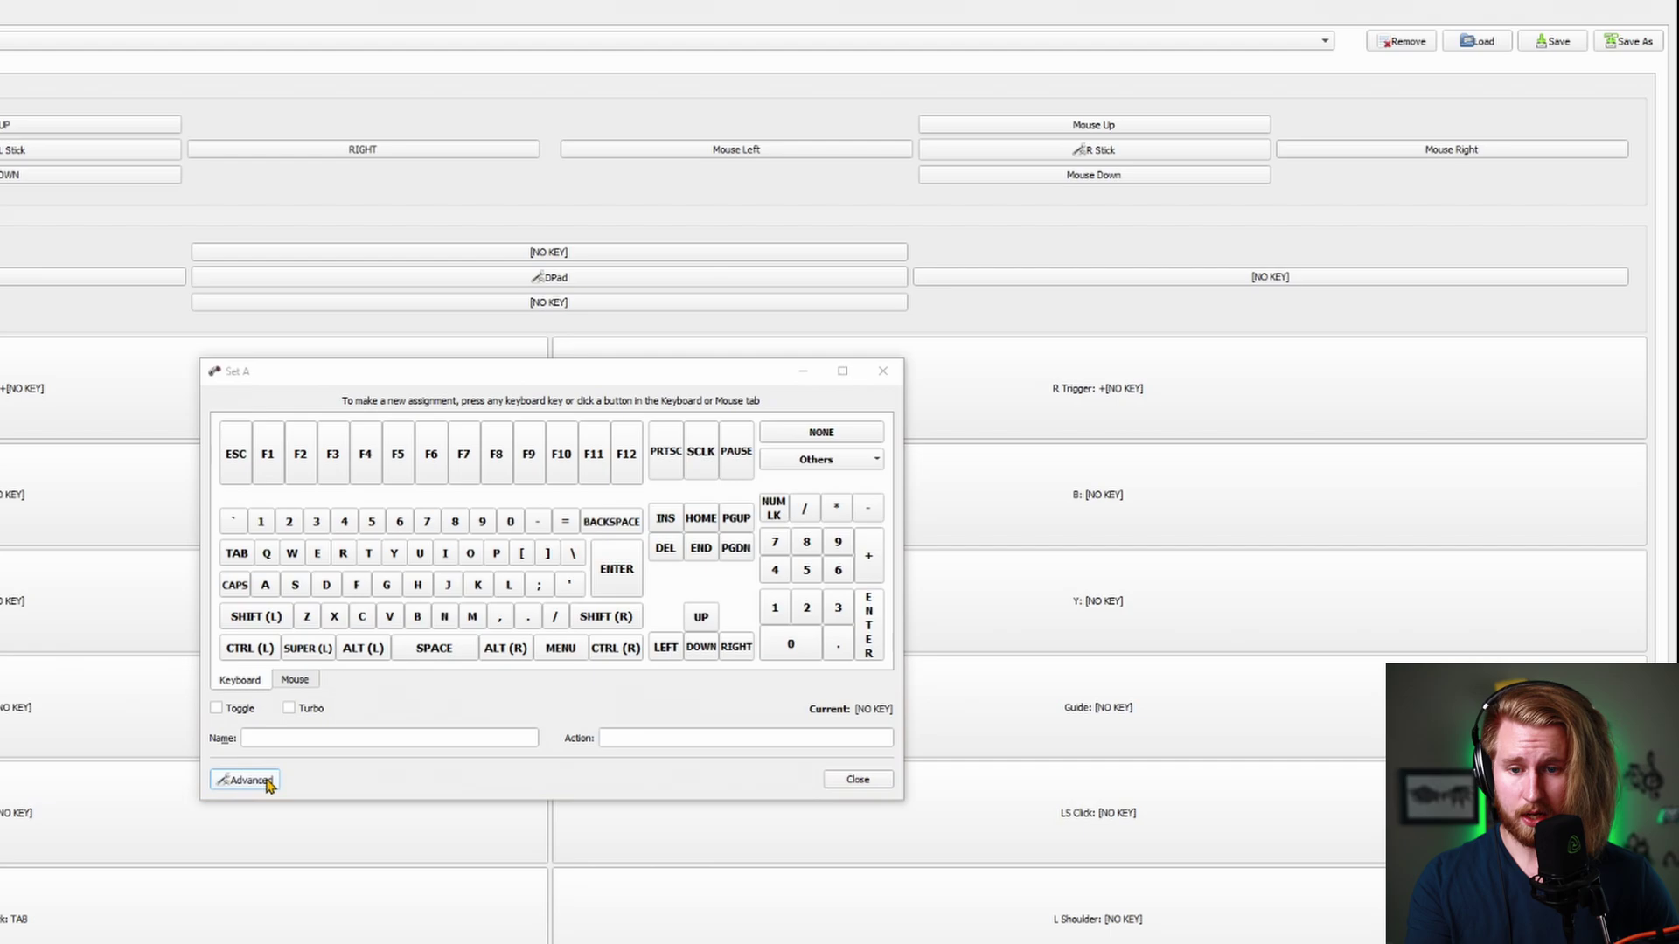
click(275, 436)
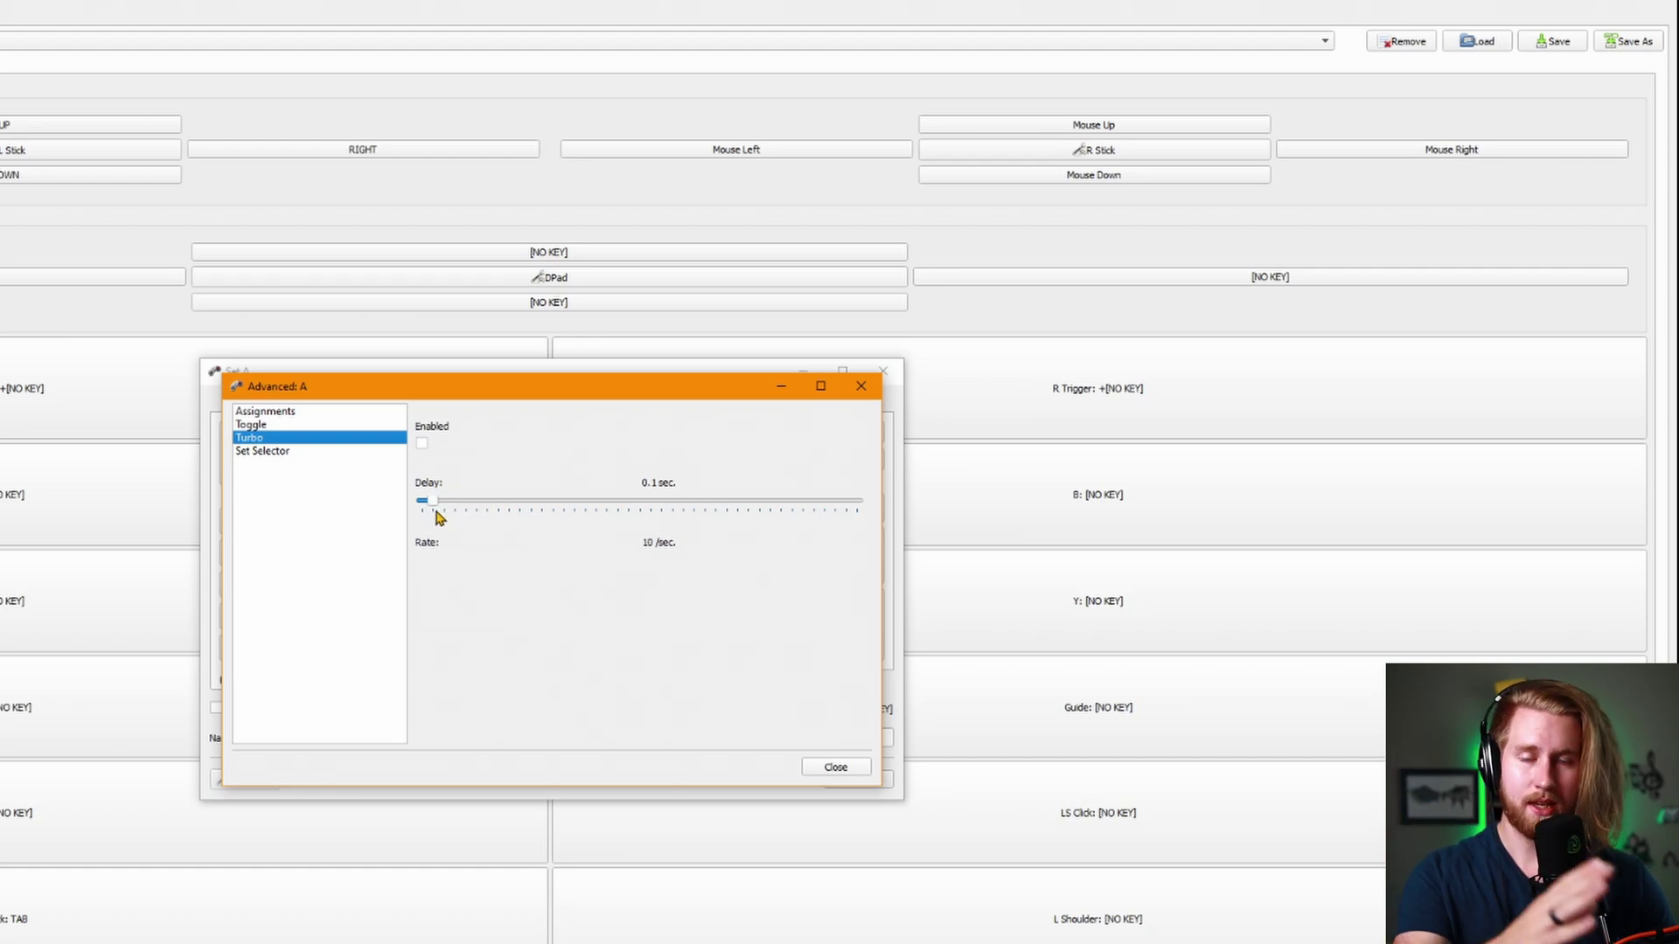
click(282, 450)
key(Escape)
drag(573, 380, 549, 361)
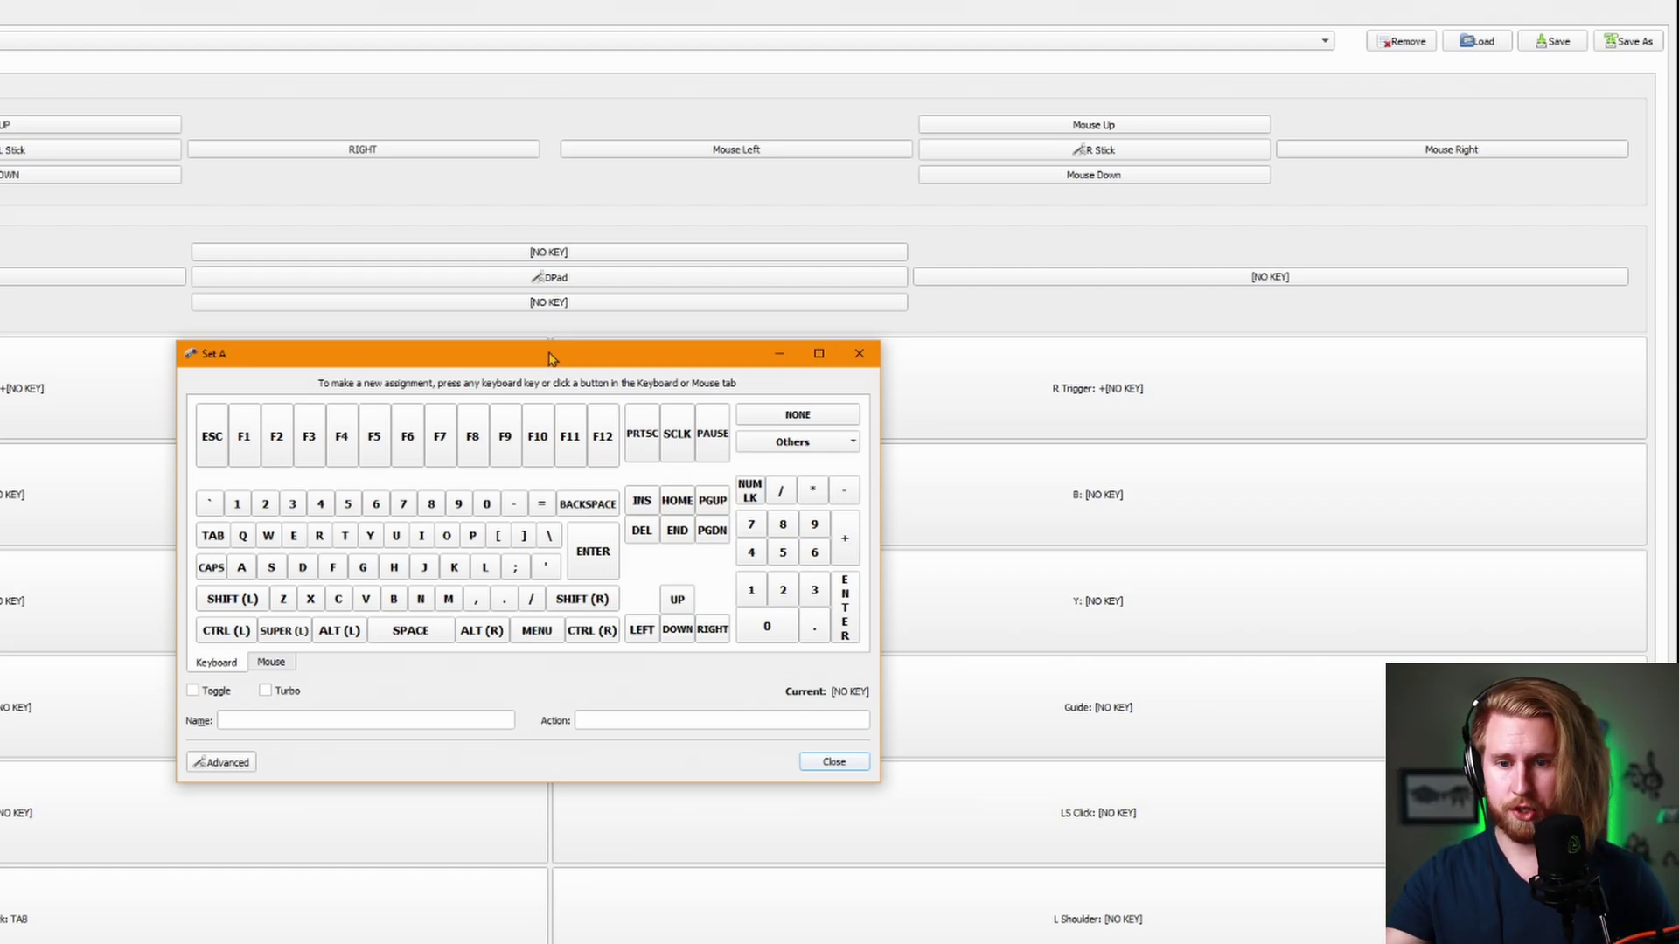
Record a Ctrl, Shift, Esc macro on the A button with 0 delay, then test it.
click(223, 764)
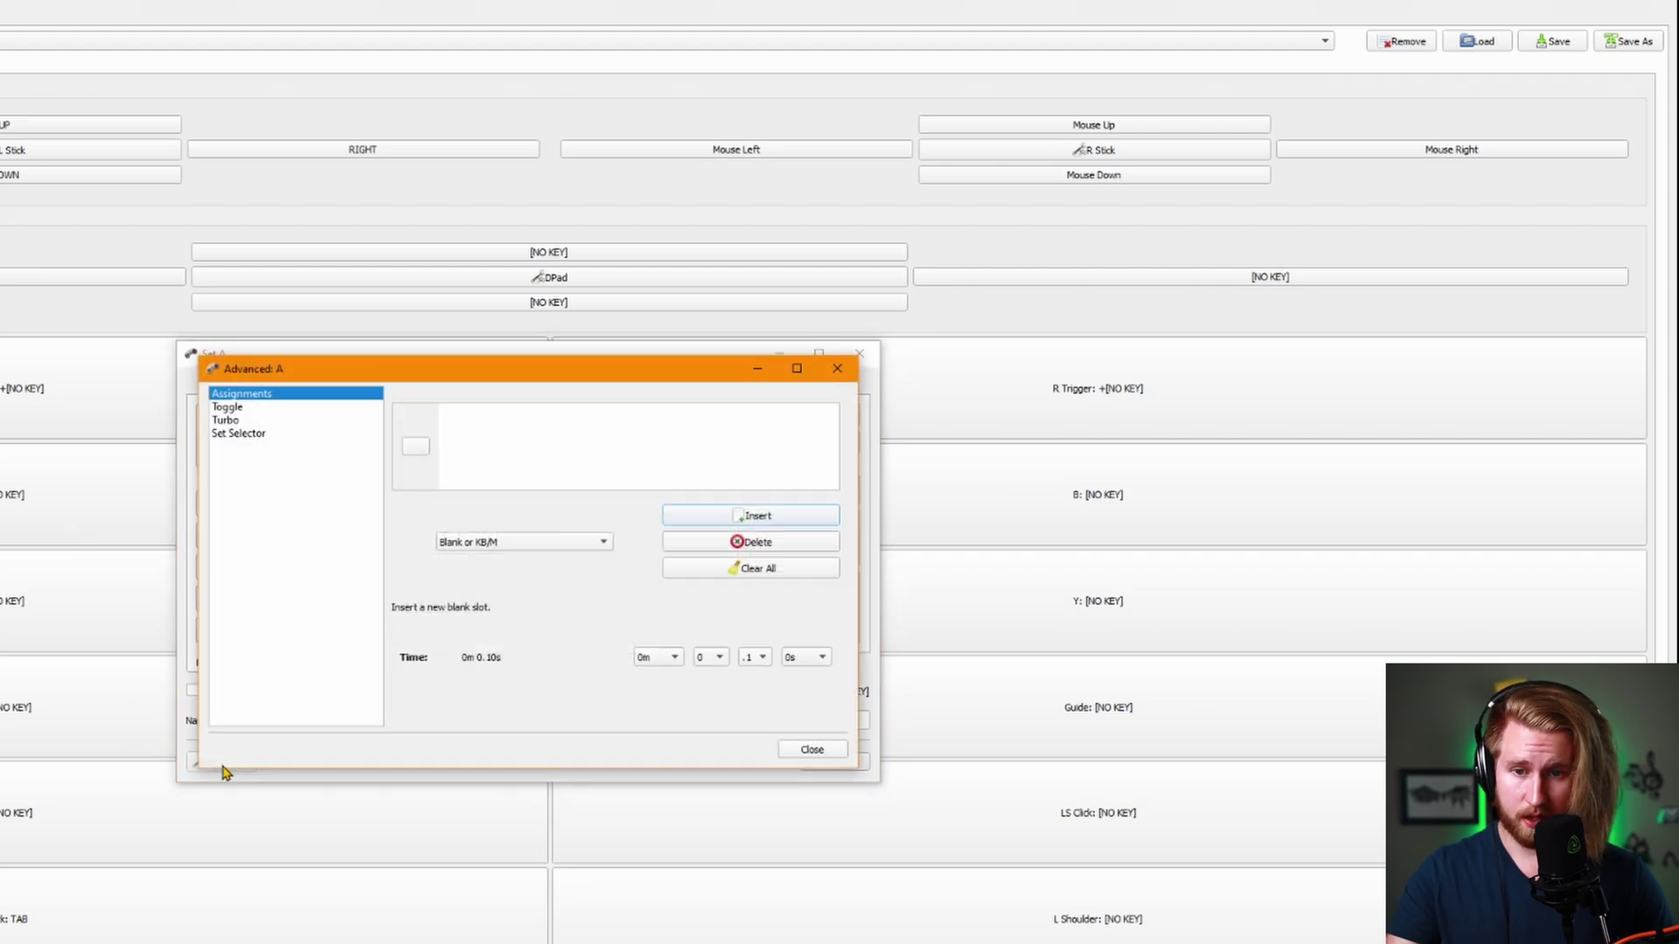
click(416, 448)
key(ctrl)
click(523, 446)
key(shift)
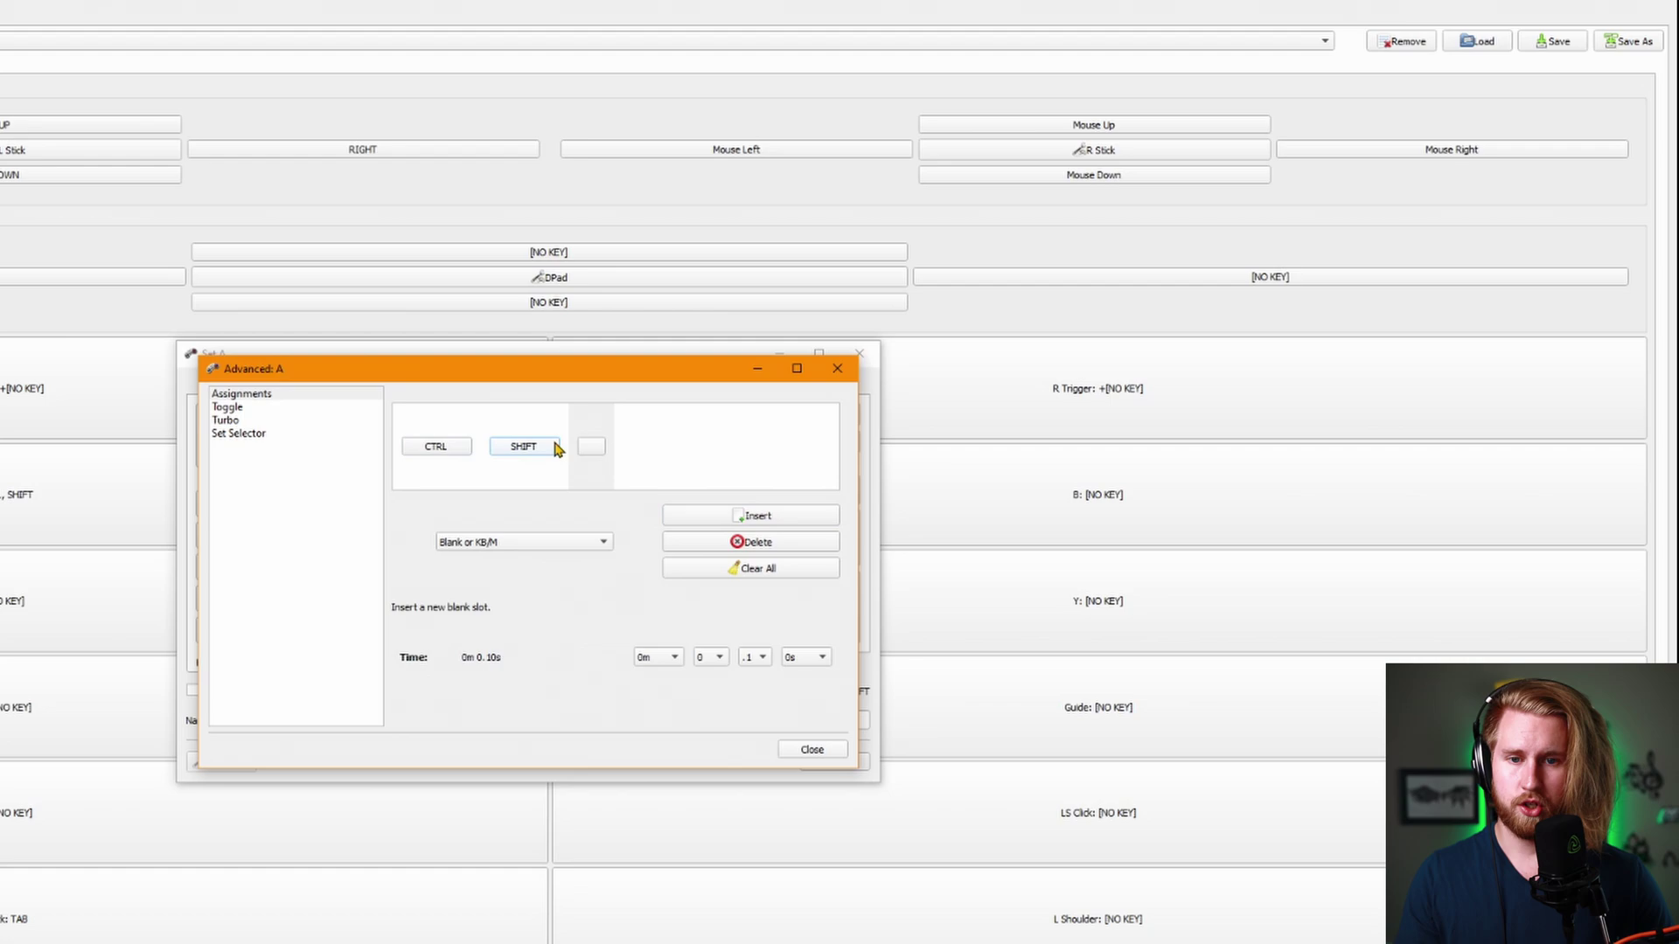
key(Escape)
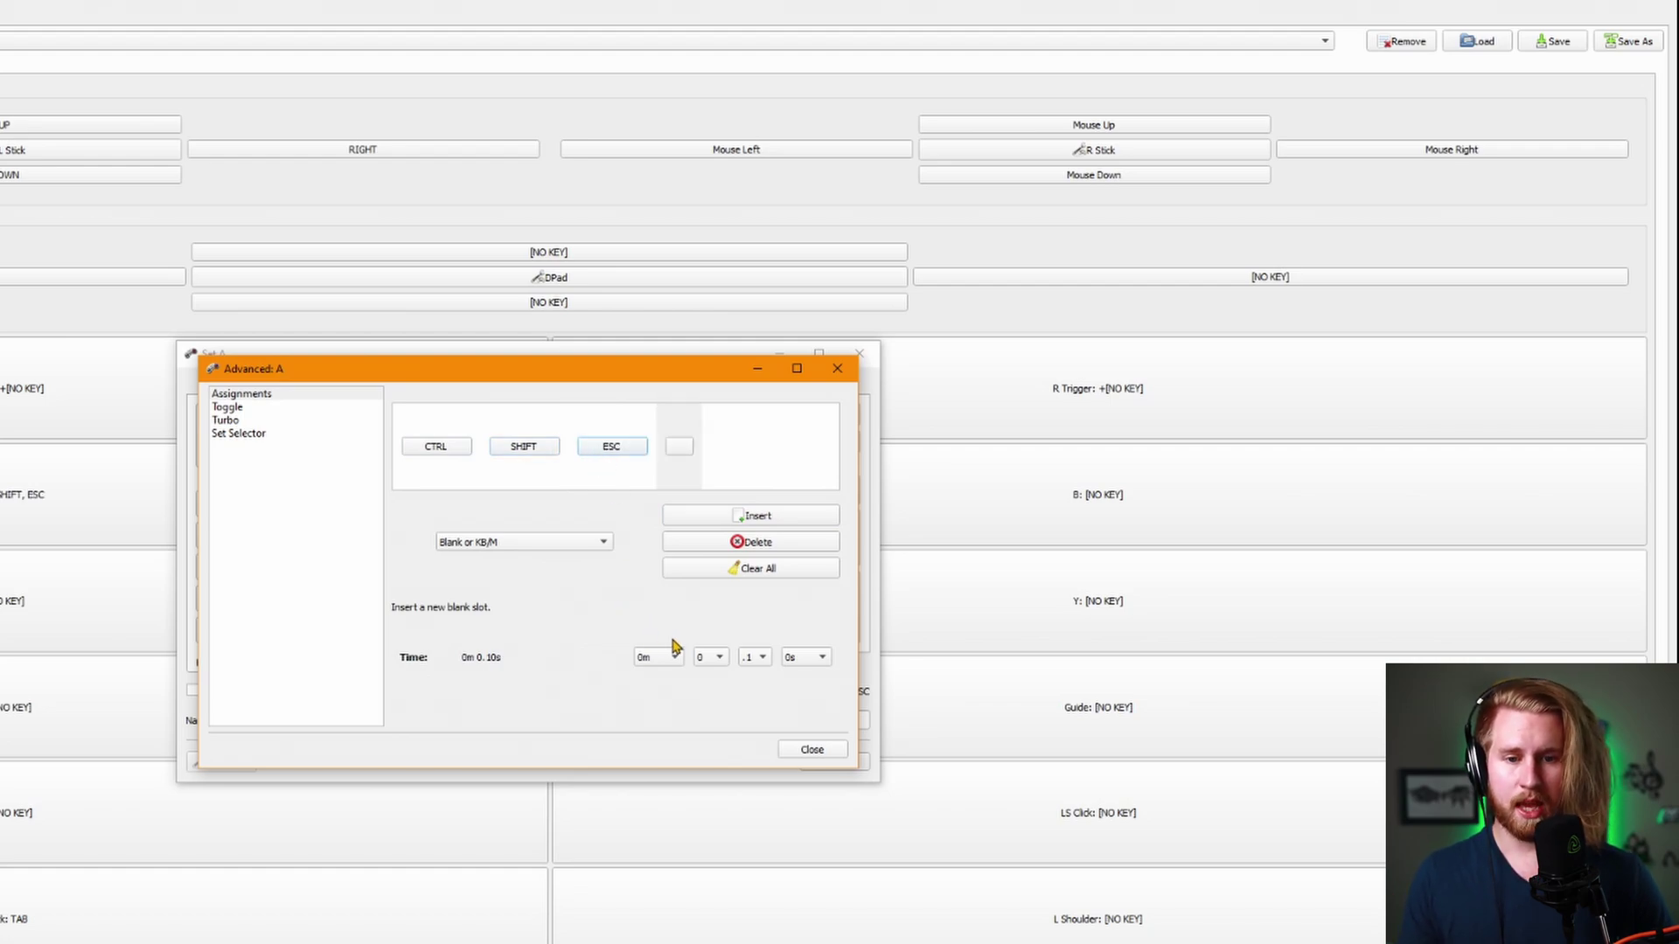
click(760, 657)
click(750, 636)
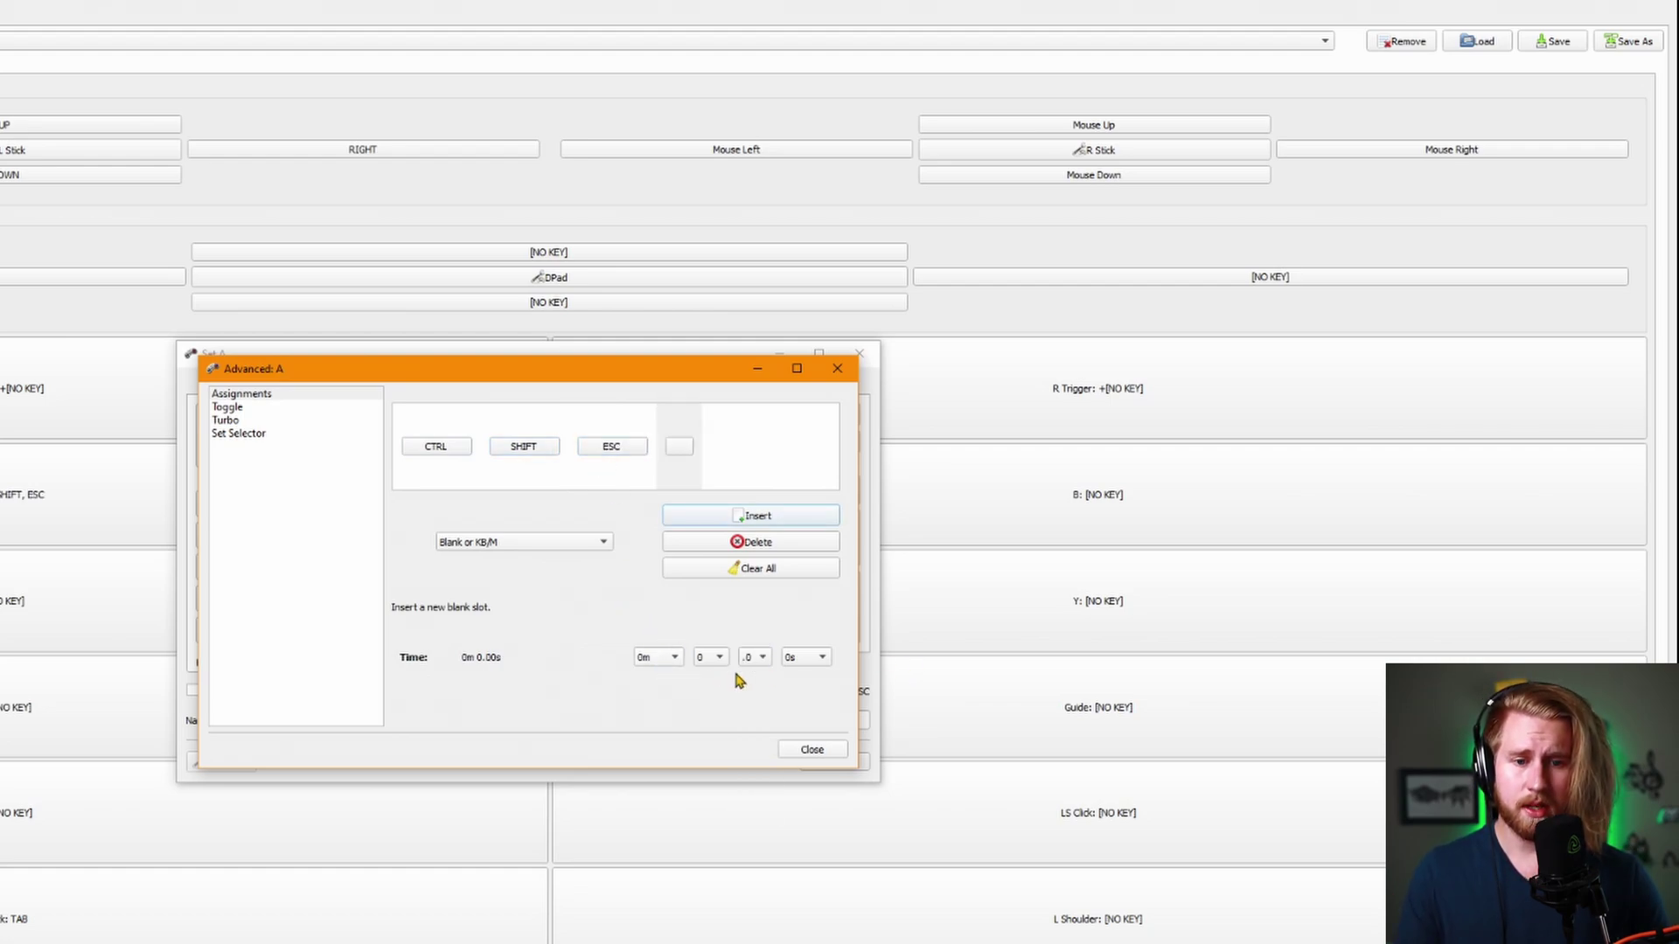
click(811, 750)
key(ctrl+shift+Escape)
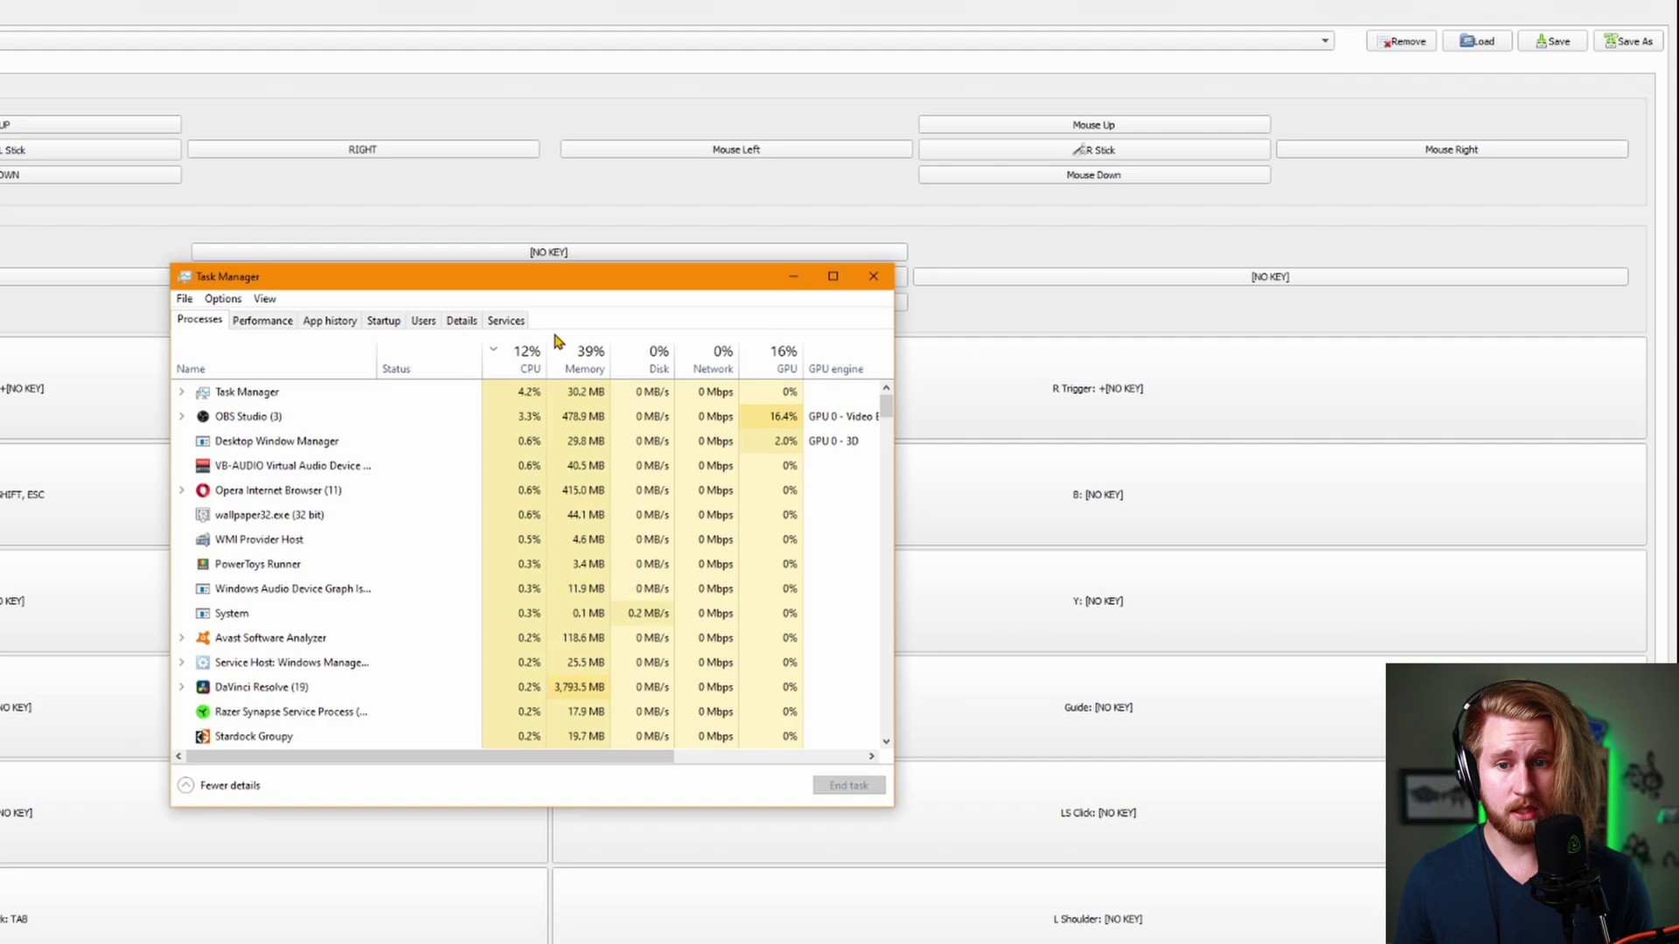
Close the Task Manager window opened by the A button's macro.
click(875, 281)
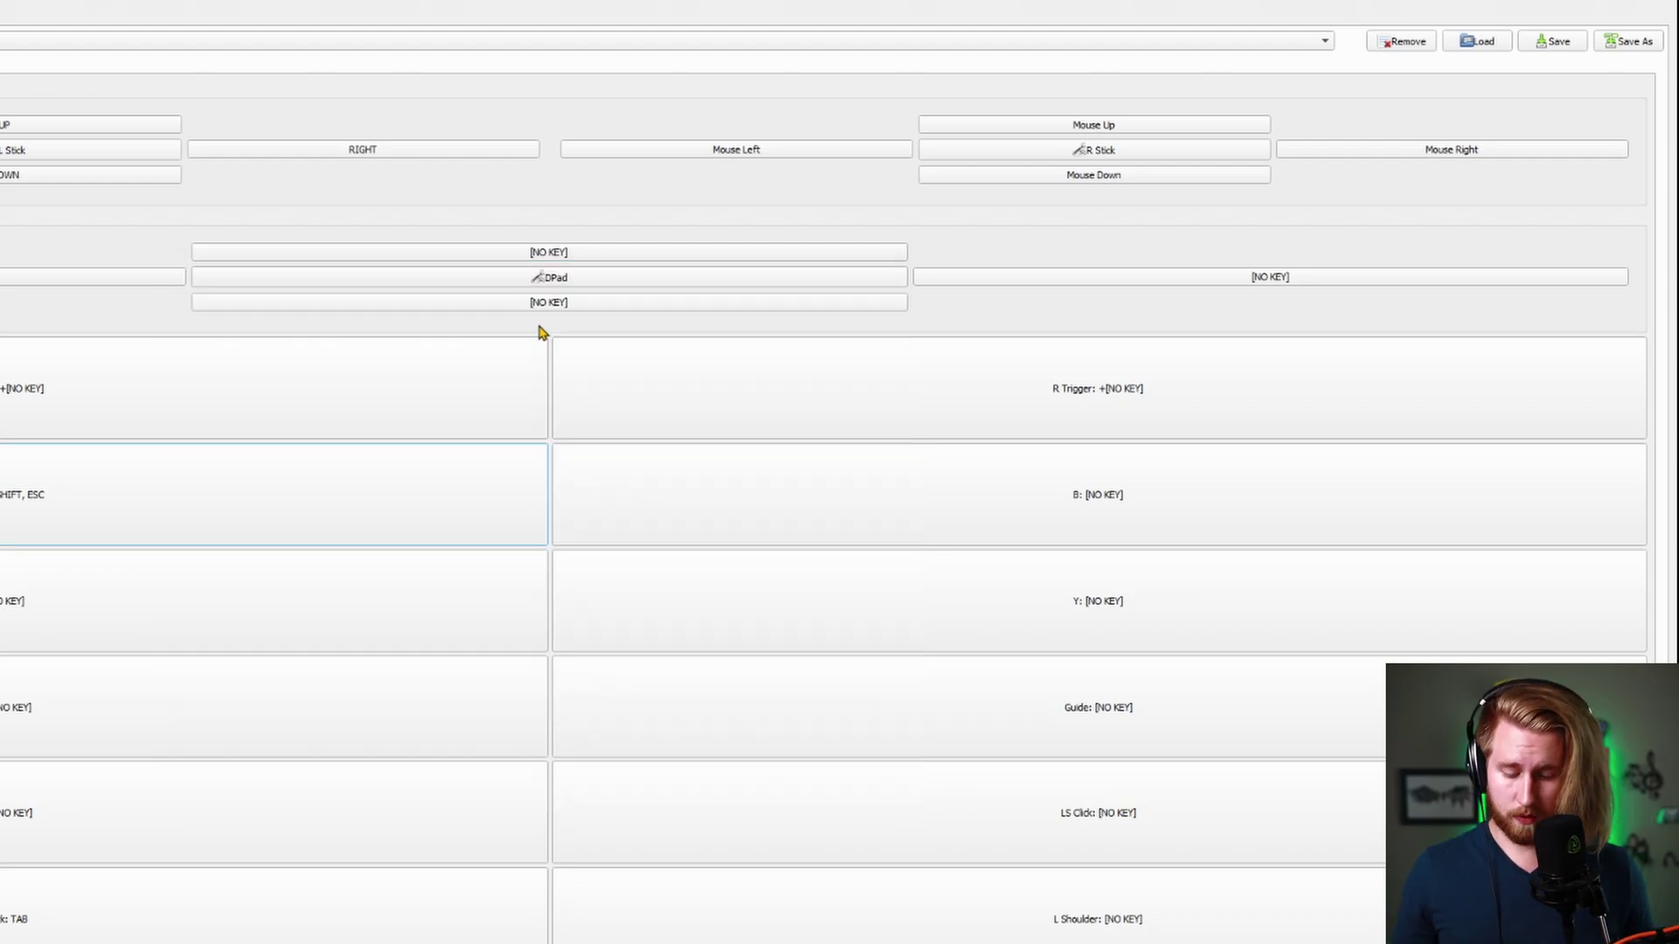